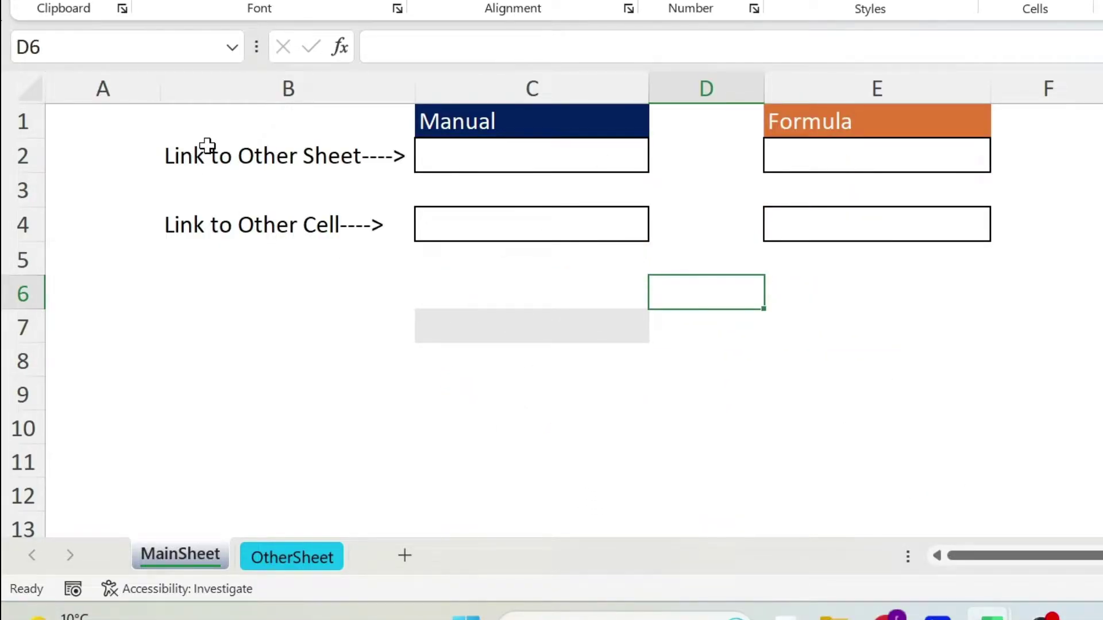
# Check target cell D1 on OtherSheet before linking from MainSheet's C2.
pyautogui.click(487, 160)
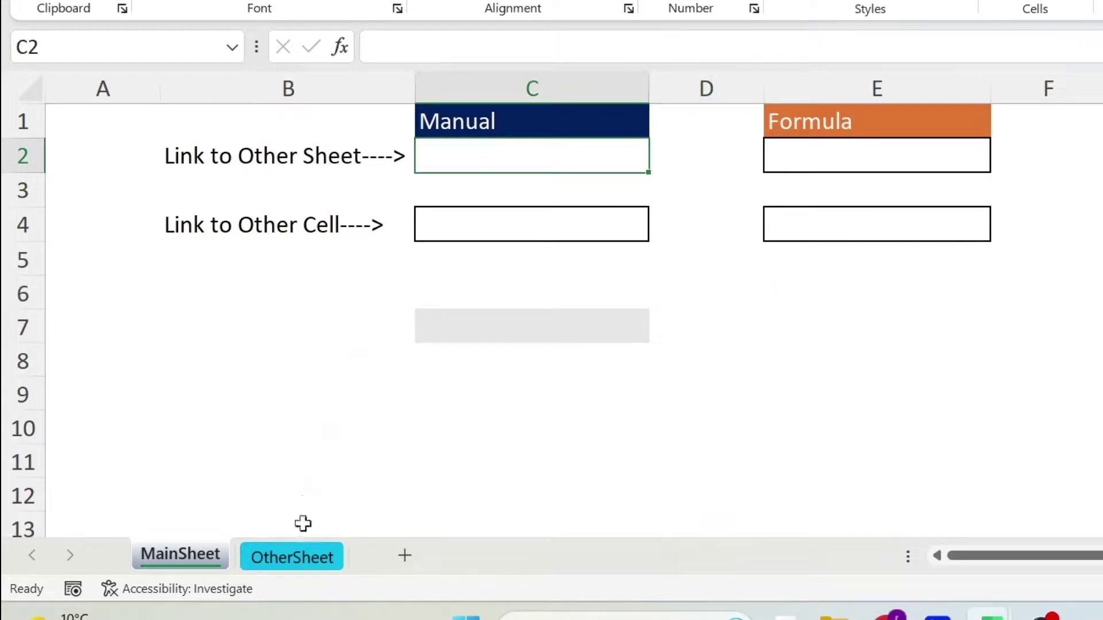
pyautogui.click(299, 557)
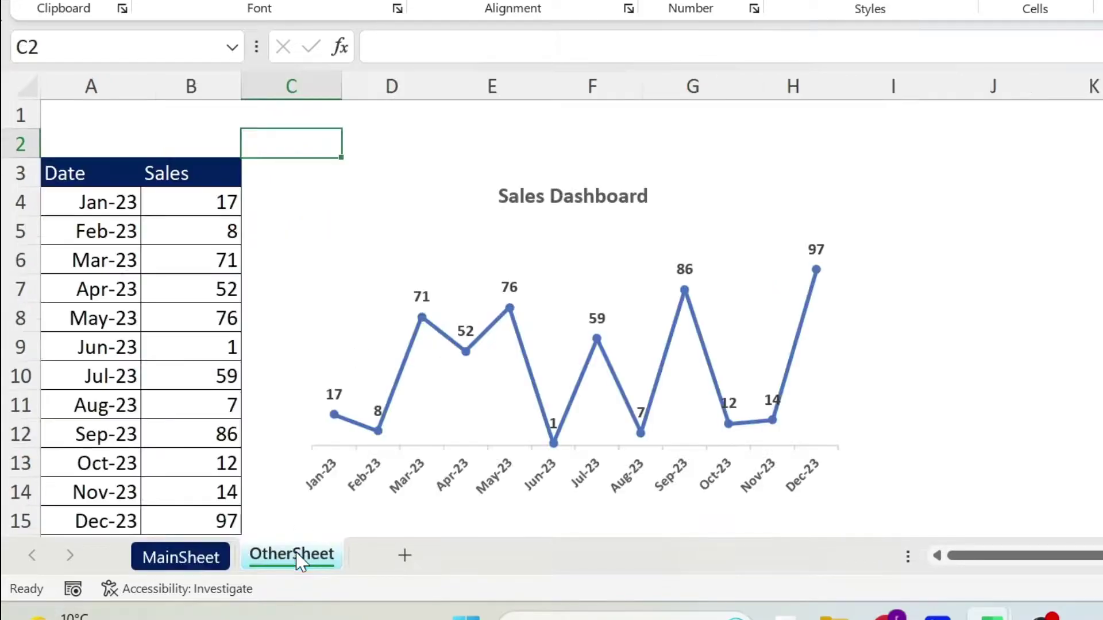
pyautogui.click(391, 110)
pyautogui.click(172, 556)
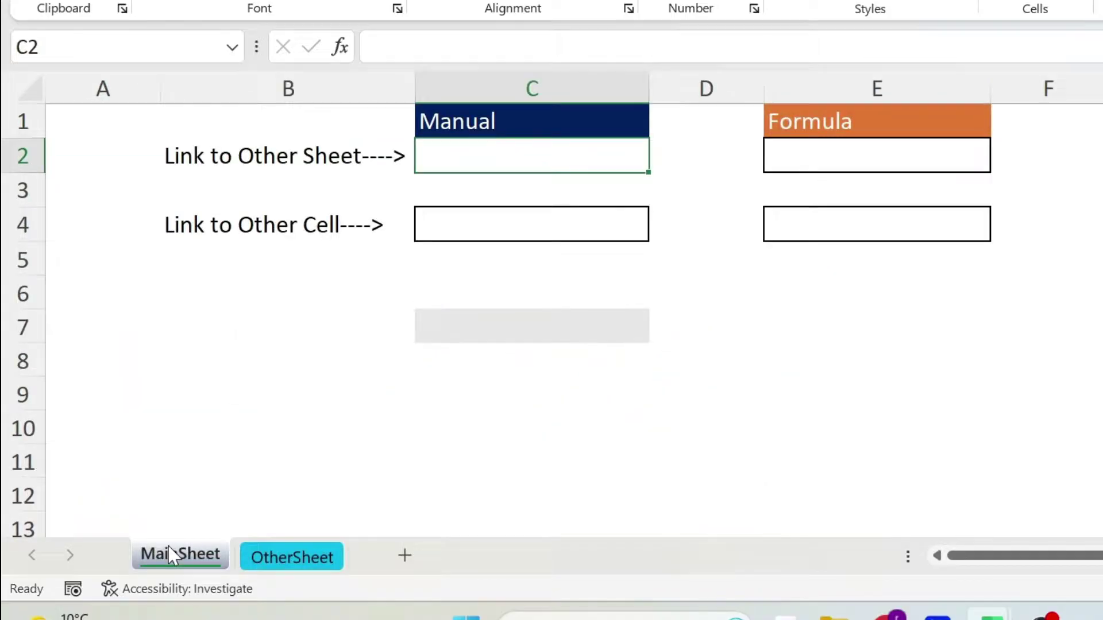
# Hyperlink C2 to OtherSheet cell D1 as a place in this document, and test it.
pyautogui.rightClick(469, 159)
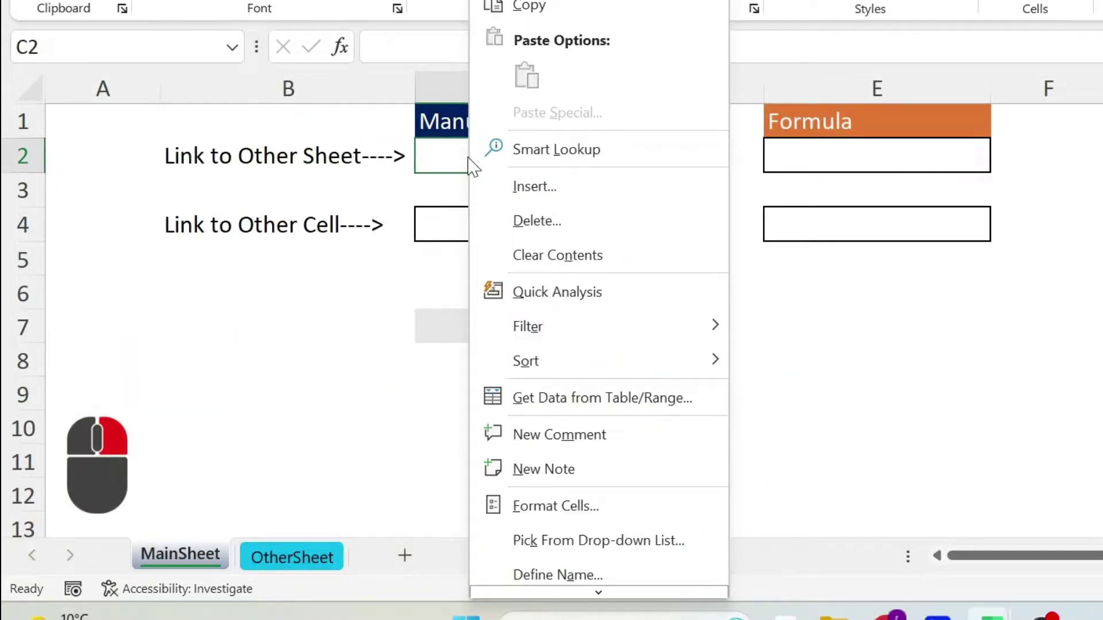
pyautogui.scroll(-1, 626, 517)
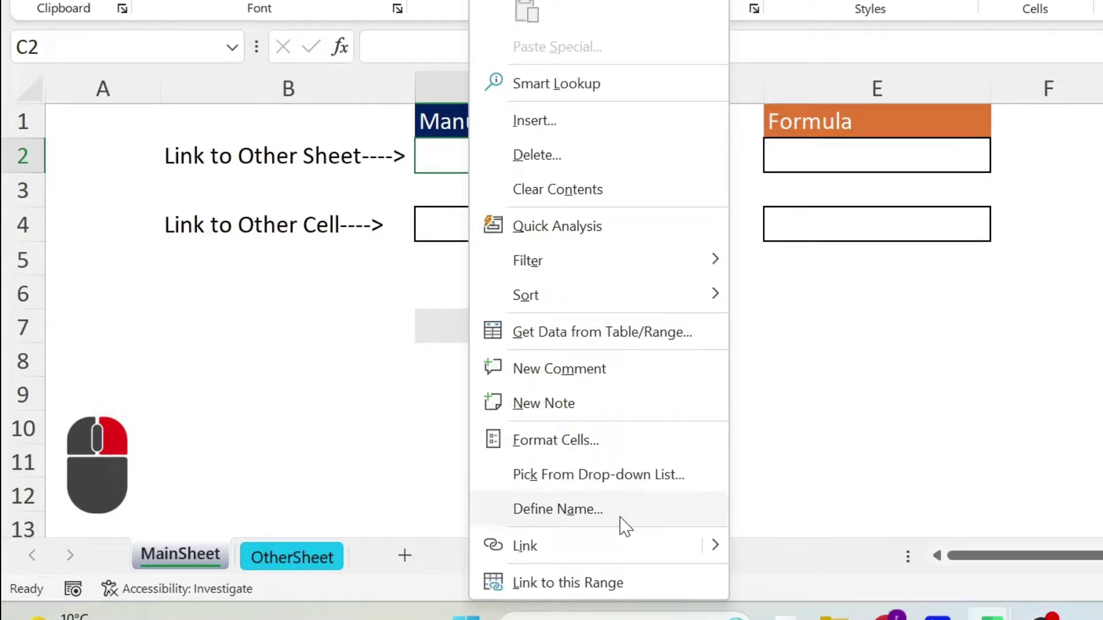
pyautogui.click(577, 556)
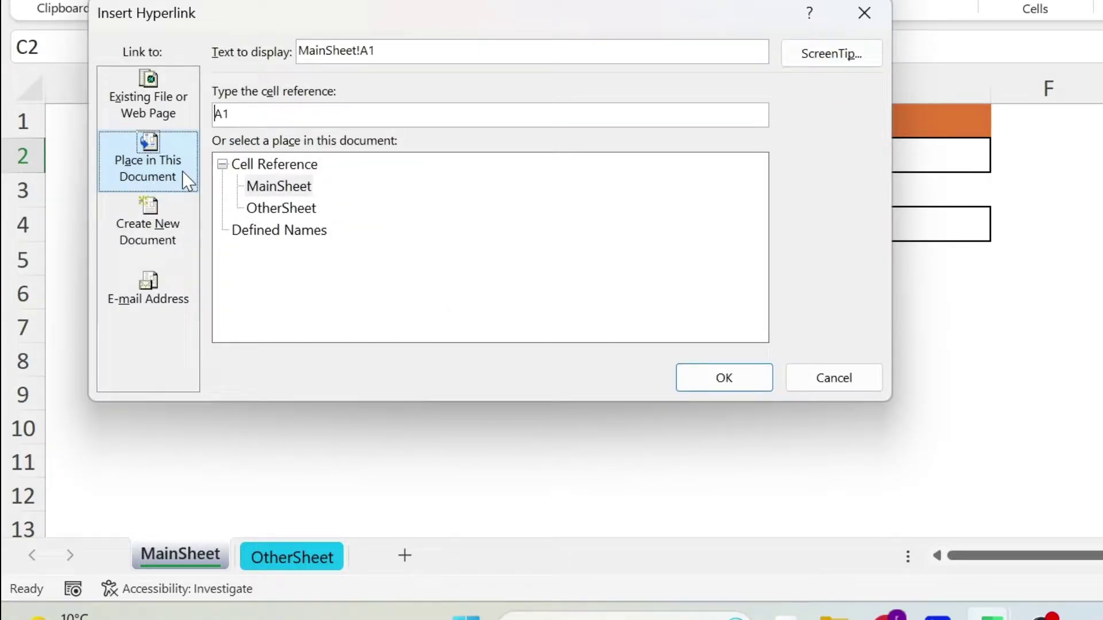
pyautogui.click(188, 181)
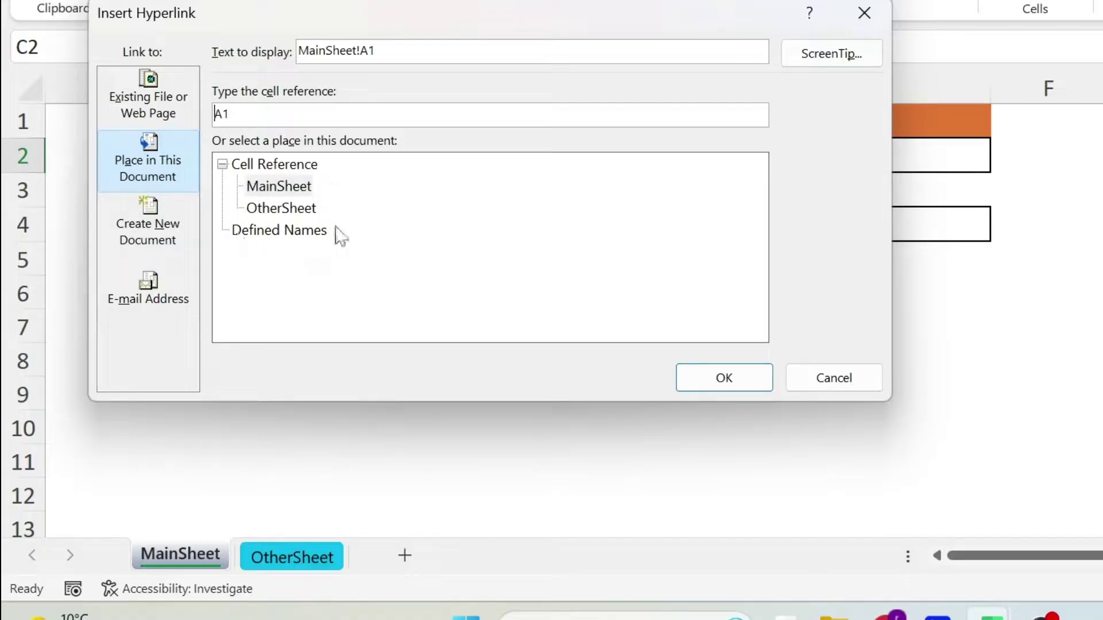
pyautogui.click(287, 209)
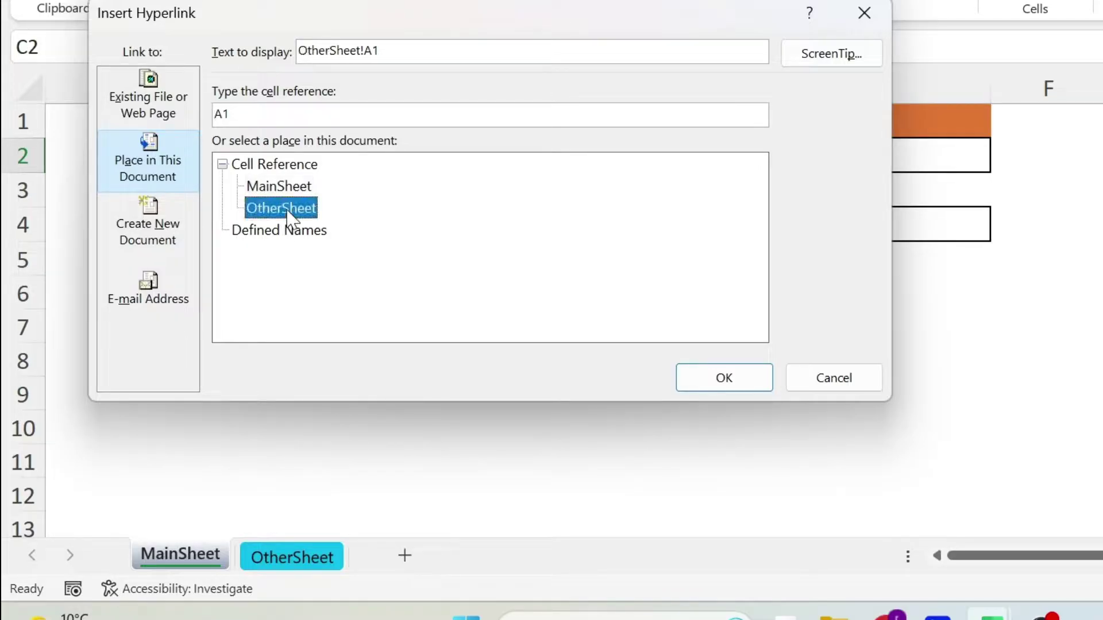
pyautogui.doubleClick(243, 111)
pyautogui.write('D1')
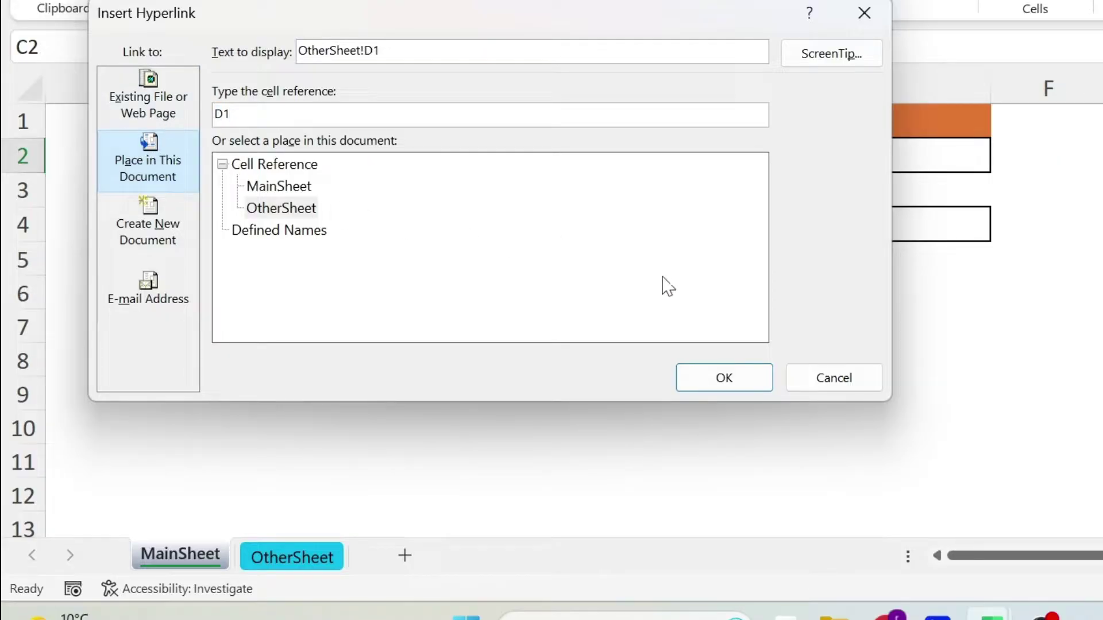
pyautogui.click(721, 376)
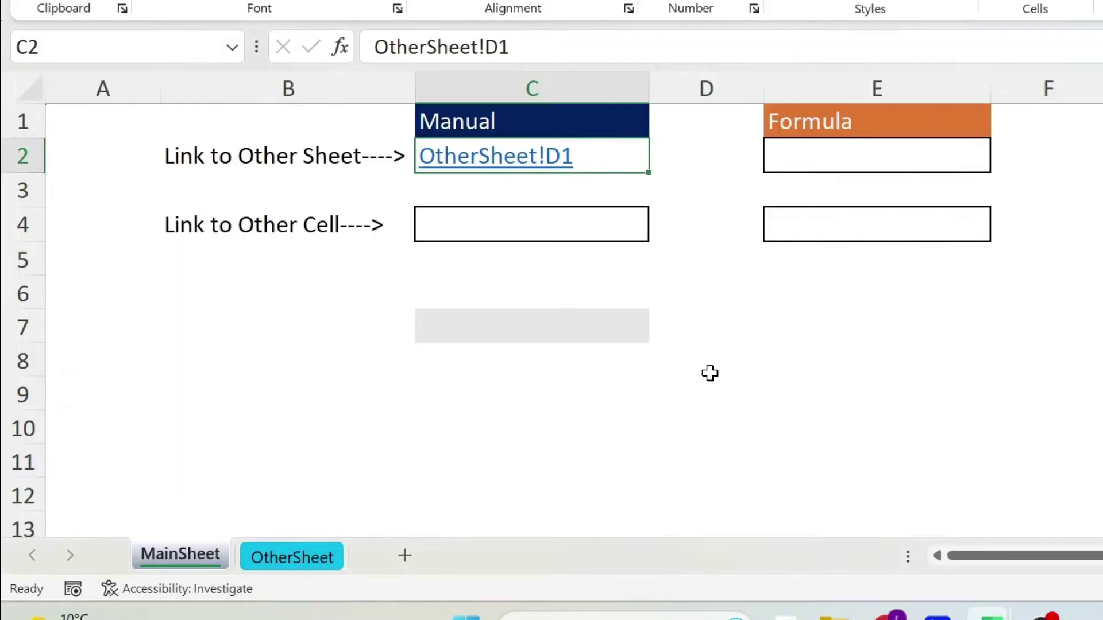
pyautogui.click(481, 167)
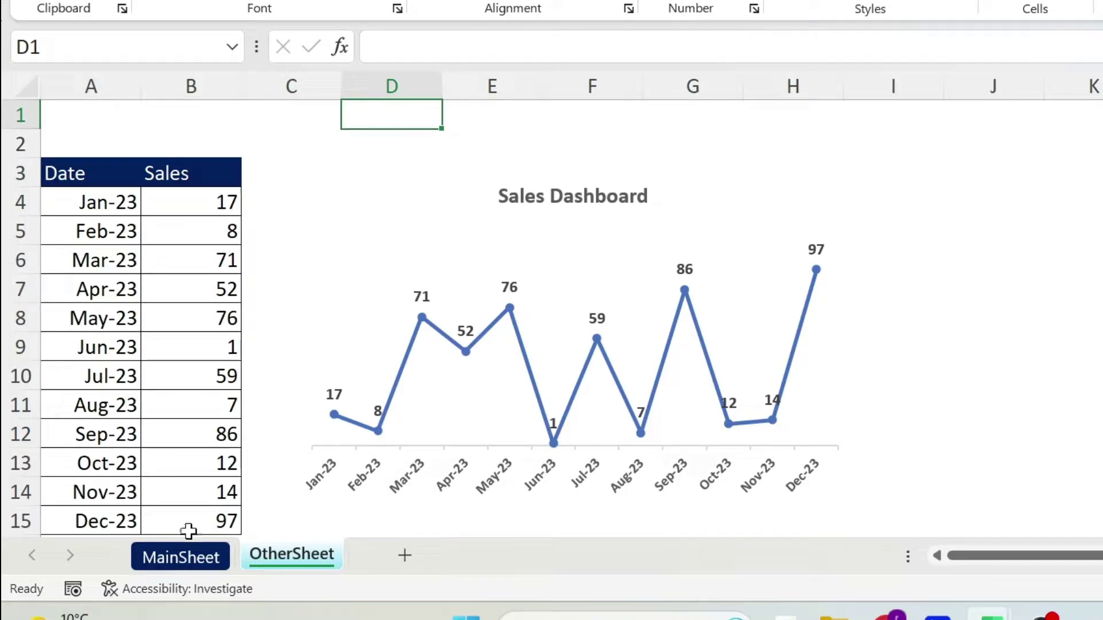
pyautogui.click(181, 557)
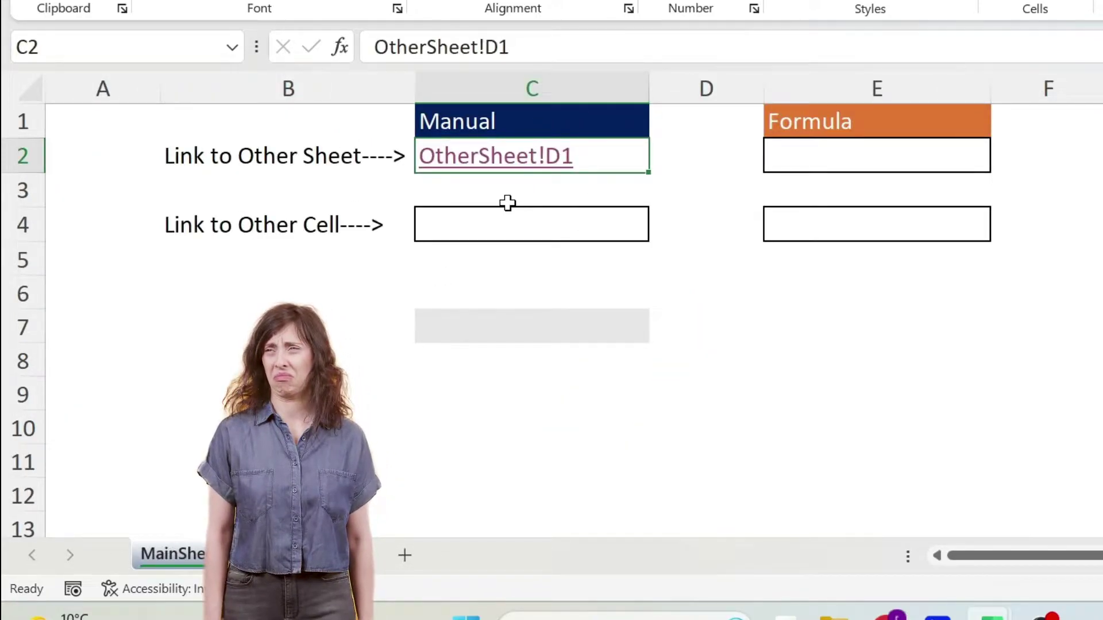
# Change C2's link text to 'Jump to other sheet' and add the ScreenTip 'Navigate'.
pyautogui.rightClick(528, 167)
pyautogui.scroll(-3, 620, 423)
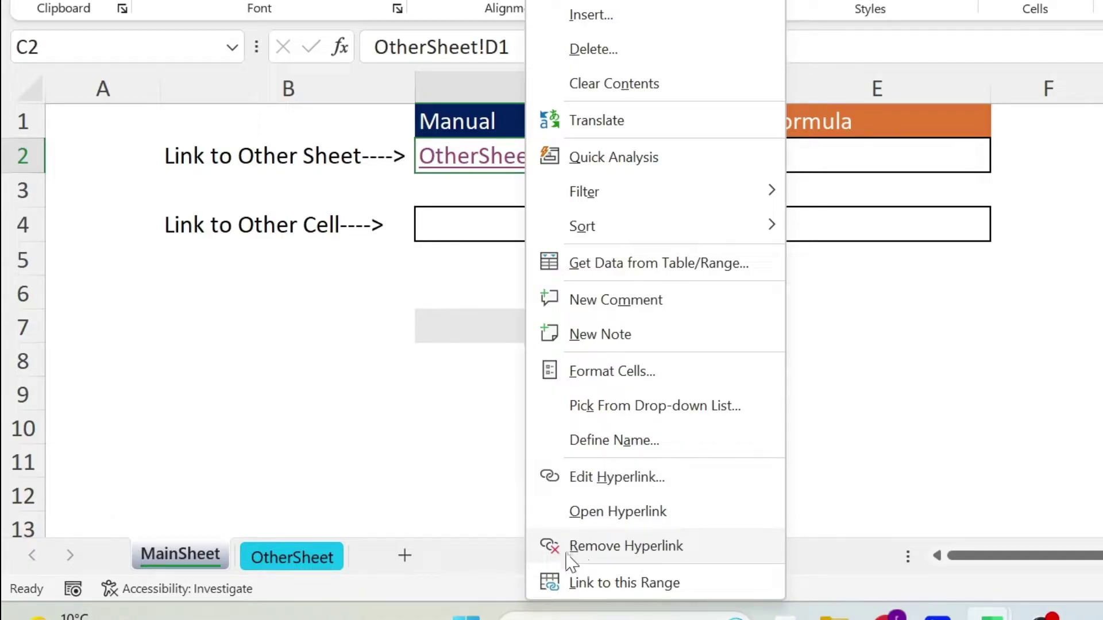
pyautogui.click(635, 480)
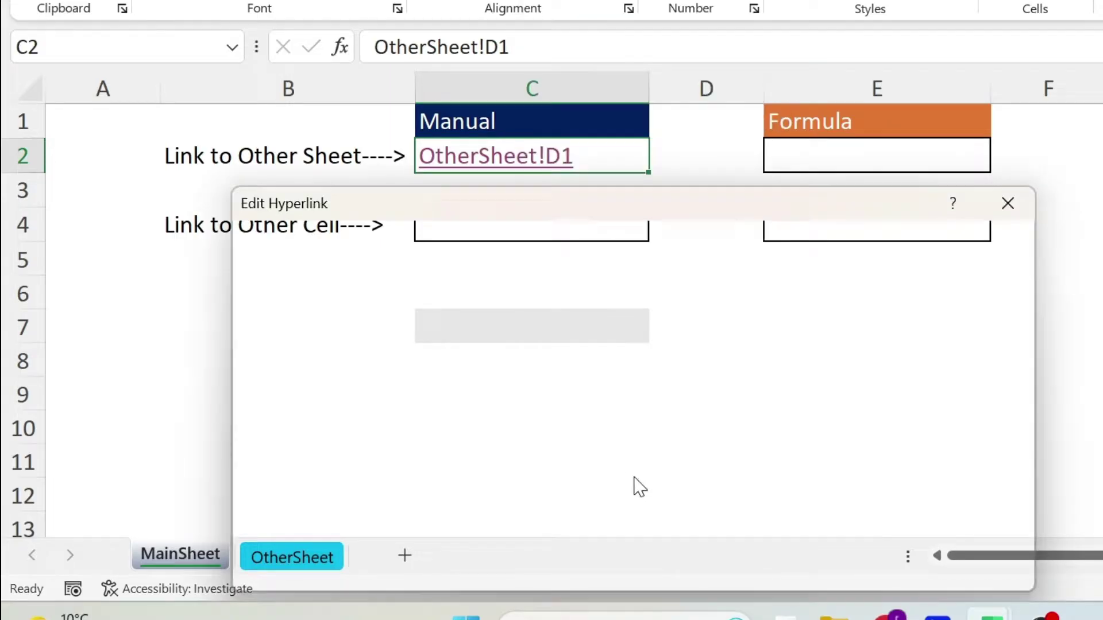
pyautogui.moveTo(457, 221); pyautogui.dragTo(443, 69)
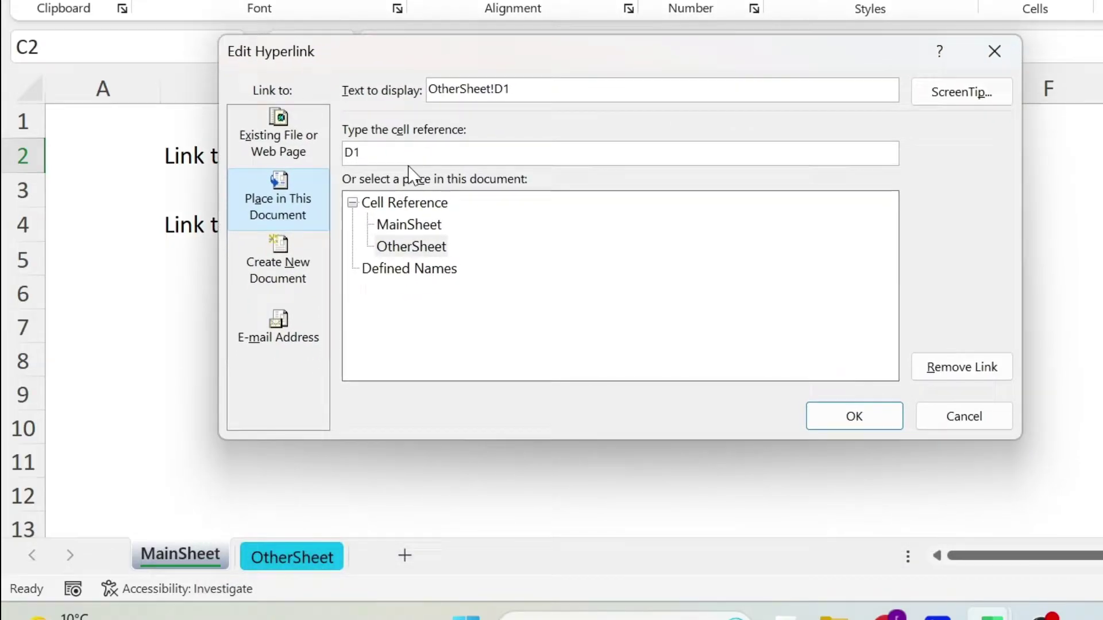
pyautogui.doubleClick(513, 87)
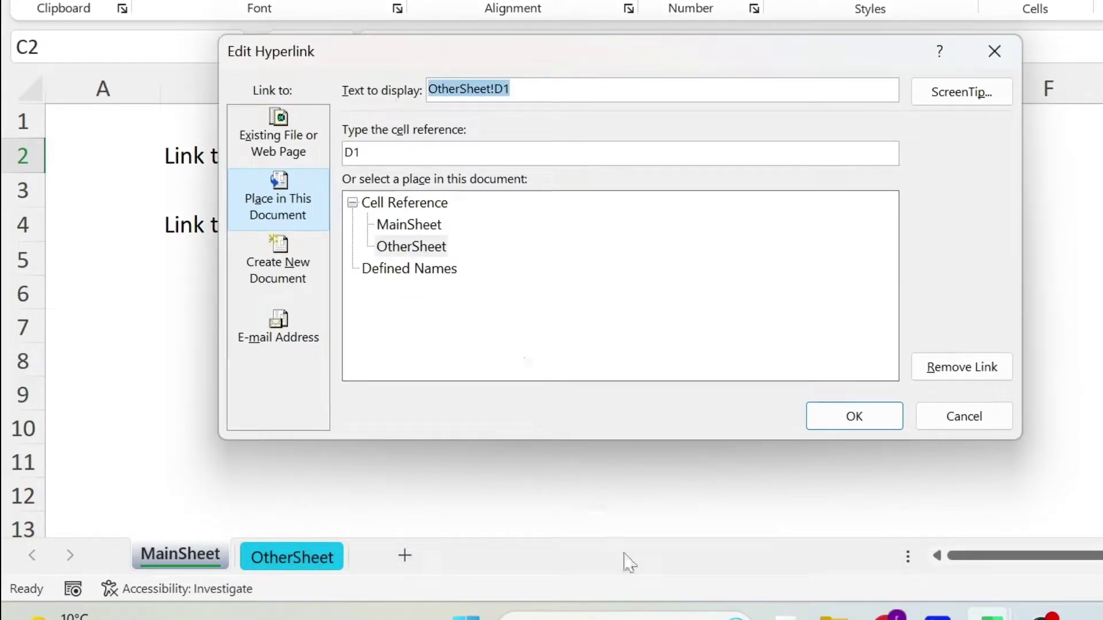
pyautogui.write('Jump')
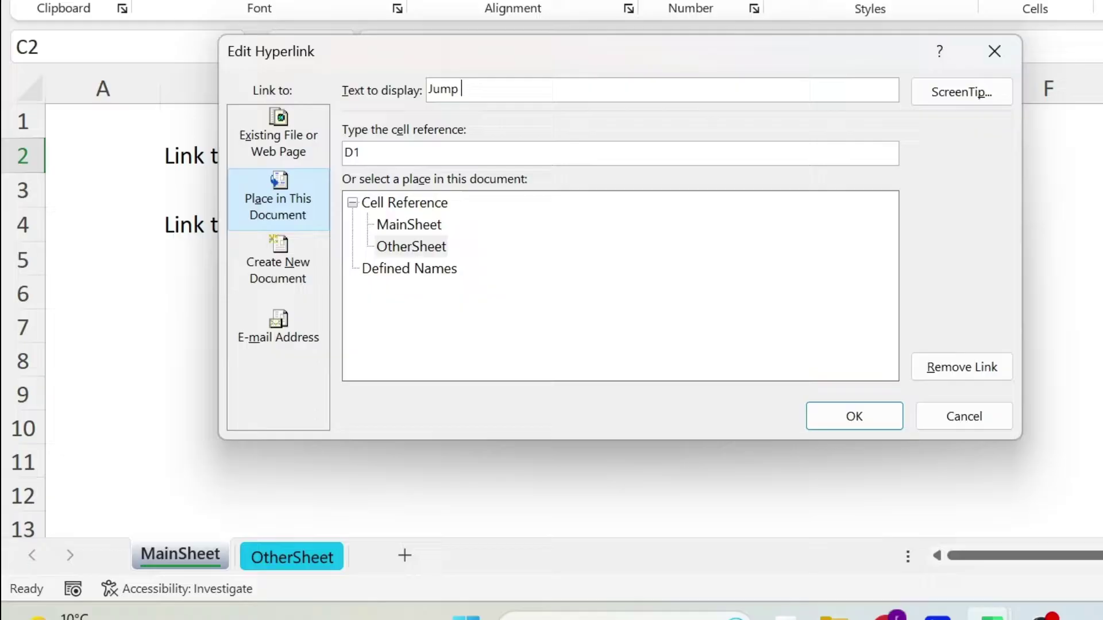
pyautogui.write(' to other sheet')
pyautogui.click(984, 100)
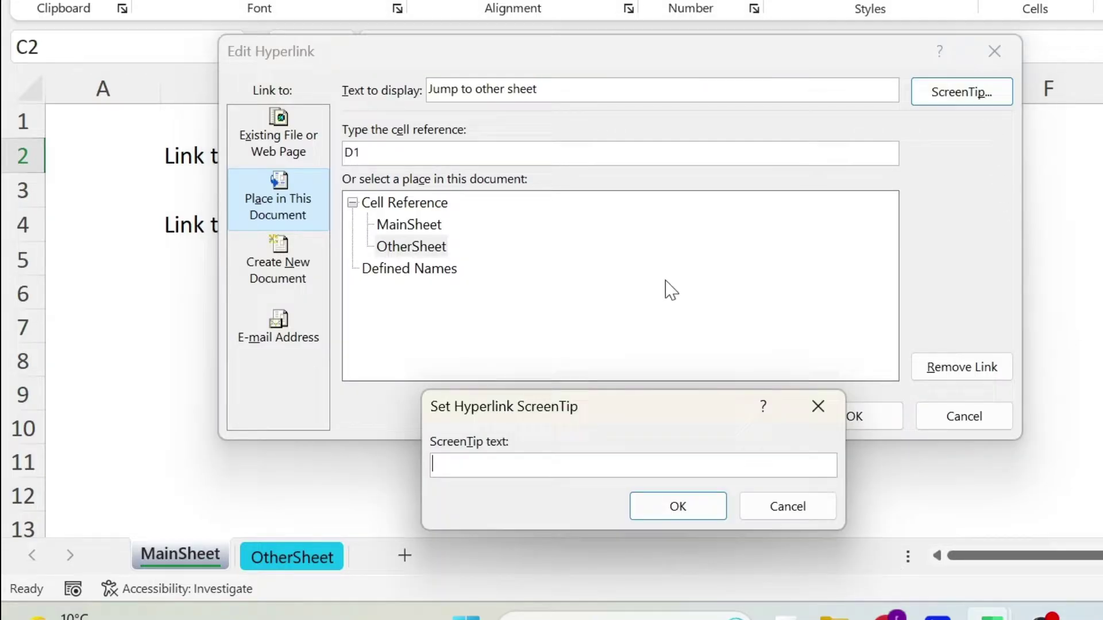
pyautogui.moveTo(590, 401); pyautogui.dragTo(506, 92)
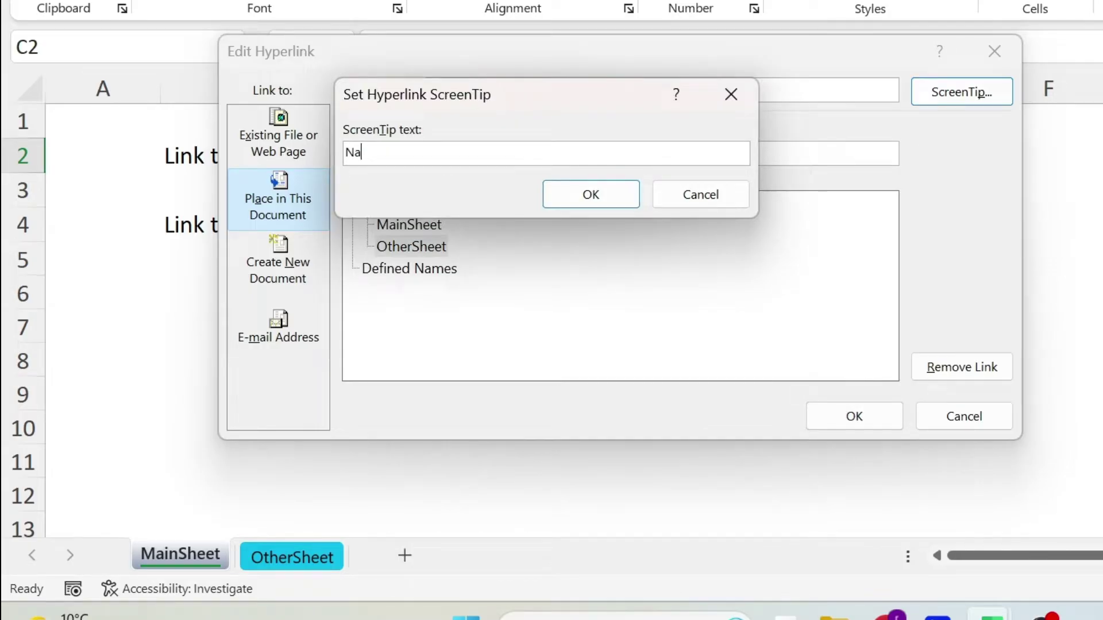
pyautogui.write('Navigate')
pyautogui.click(604, 202)
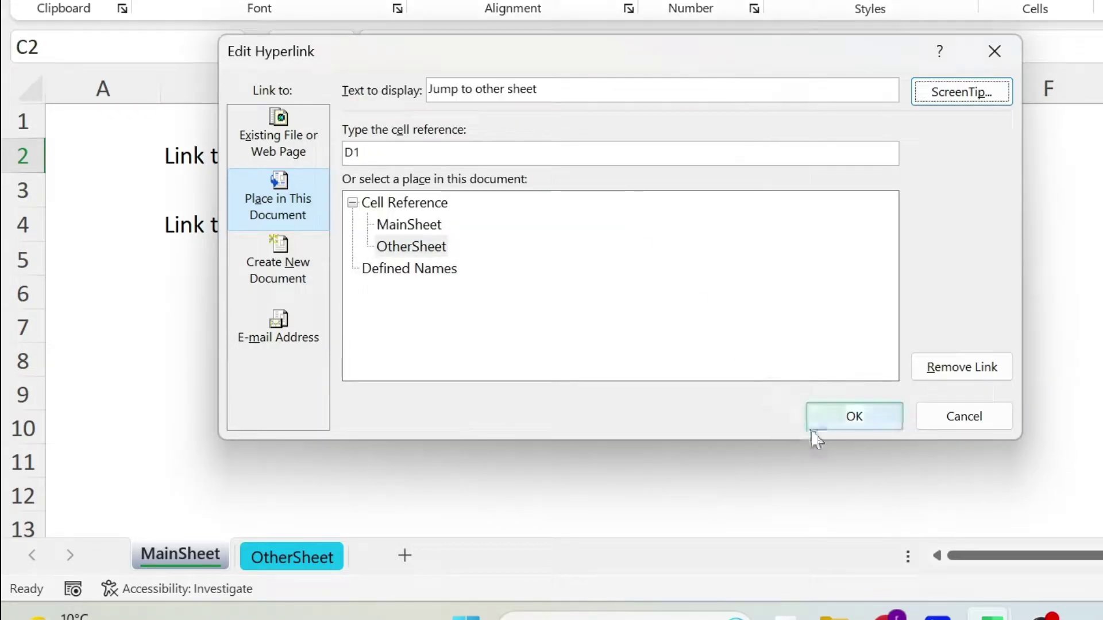
pyautogui.click(844, 418)
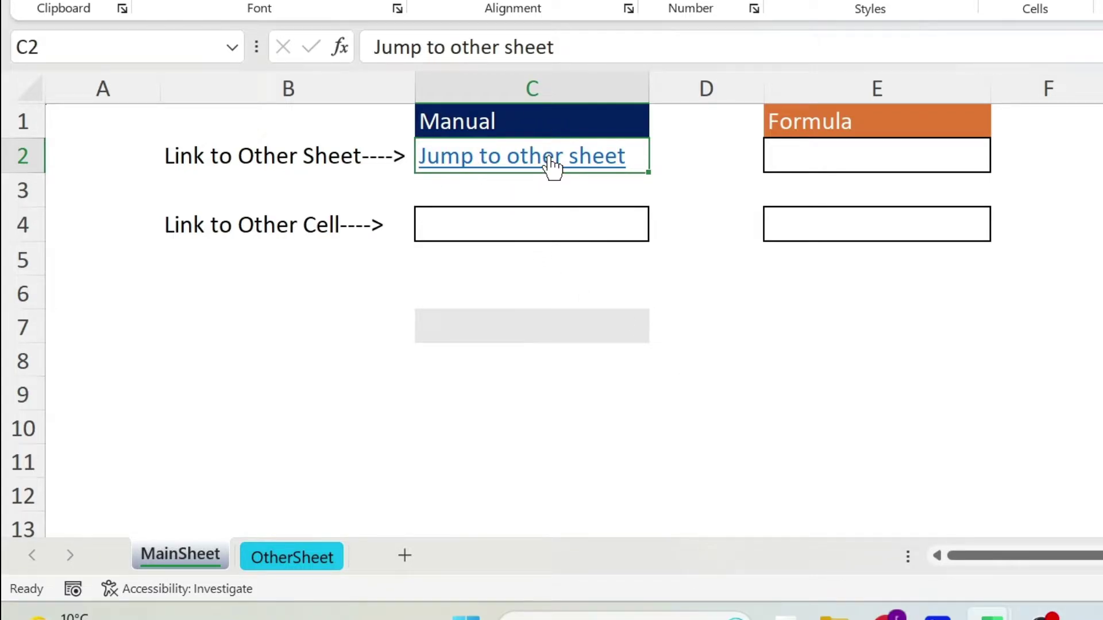
pyautogui.moveTo(501, 162)
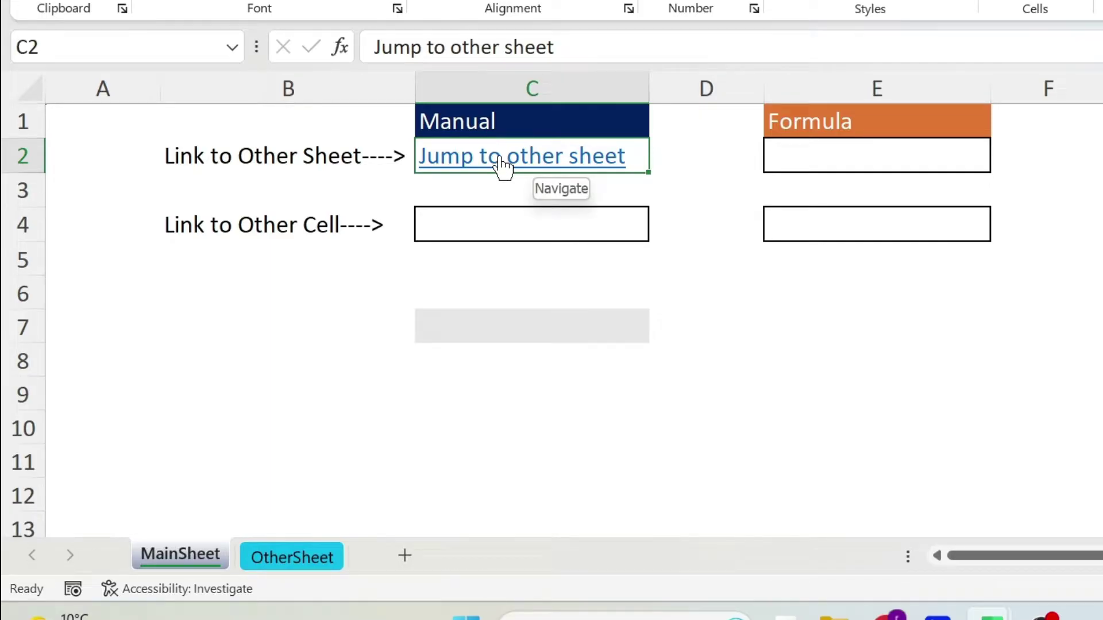
# Go to OtherSheet and draw a rounded rectangle over cells A1:B2.
pyautogui.click(501, 162)
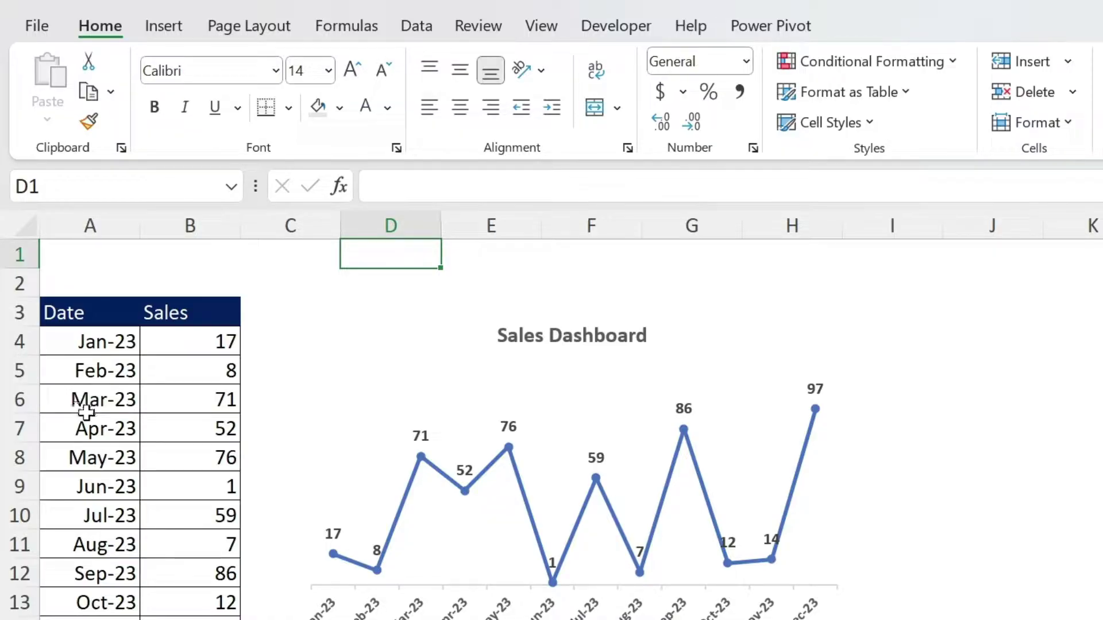
pyautogui.click(164, 27)
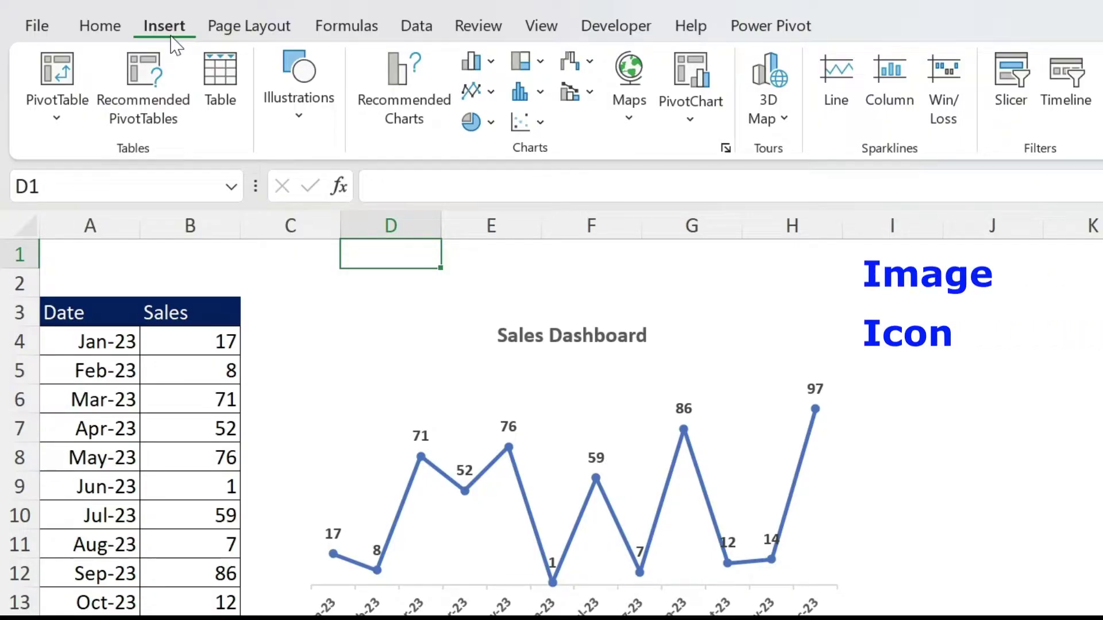
pyautogui.click(296, 80)
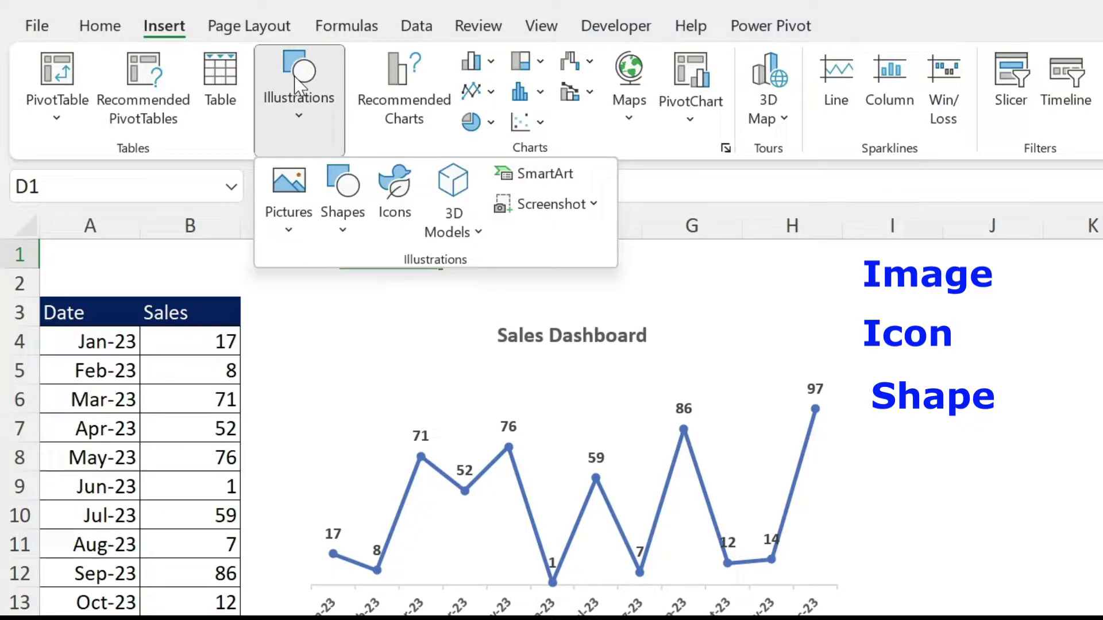
pyautogui.click(333, 186)
pyautogui.click(449, 295)
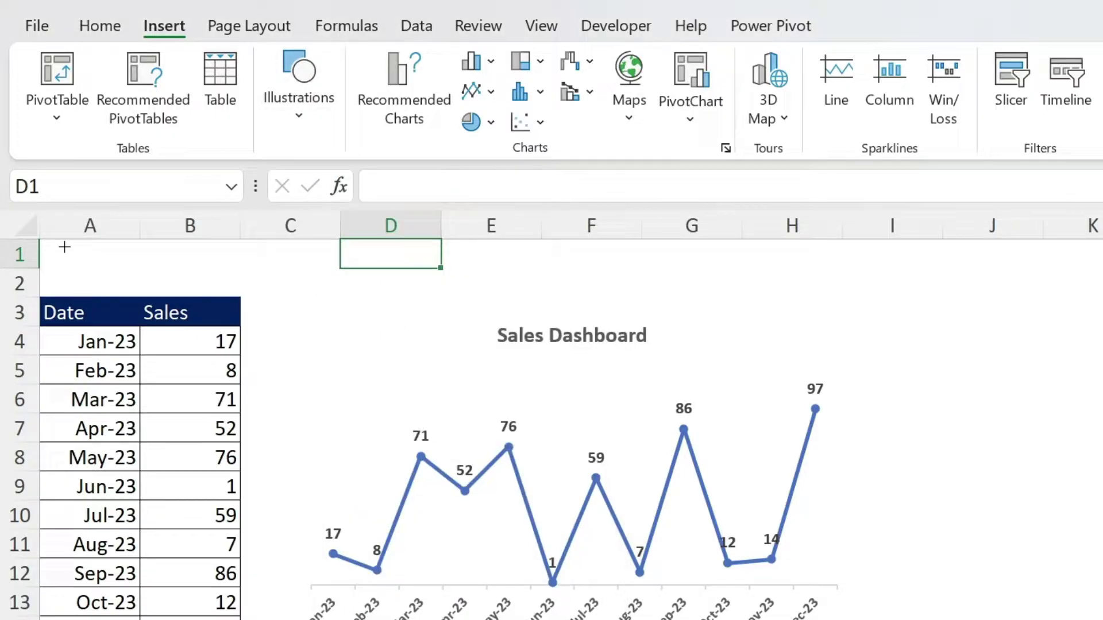
pyautogui.moveTo(55, 245); pyautogui.dragTo(185, 288)
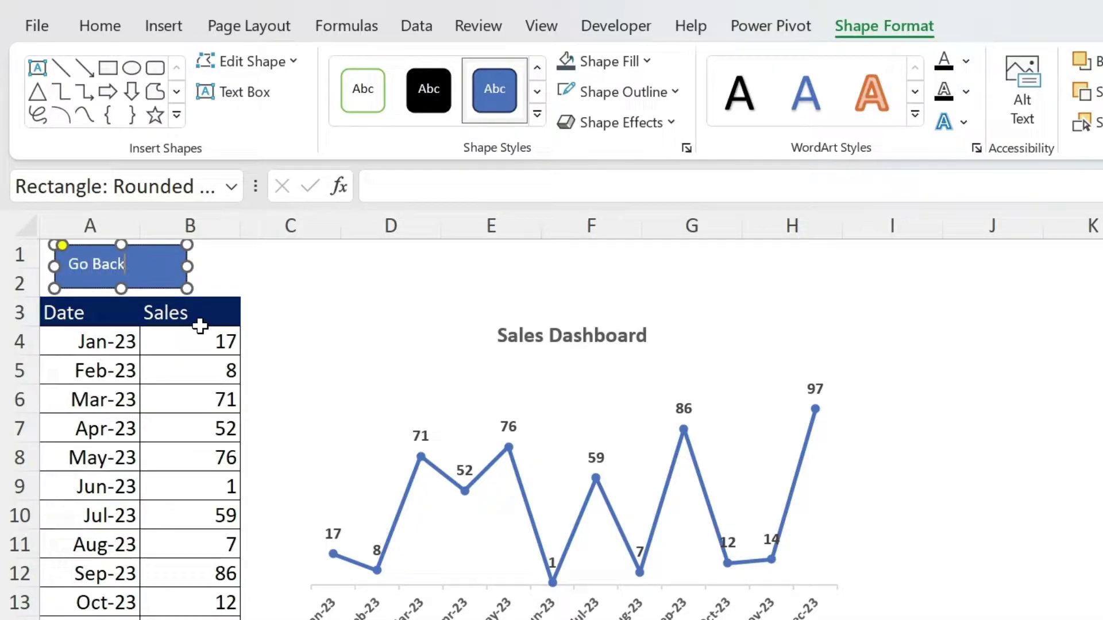
# Label the shape 'Go Back' and apply a dark slate shape style.
pyautogui.click(241, 265)
pyautogui.click(167, 276)
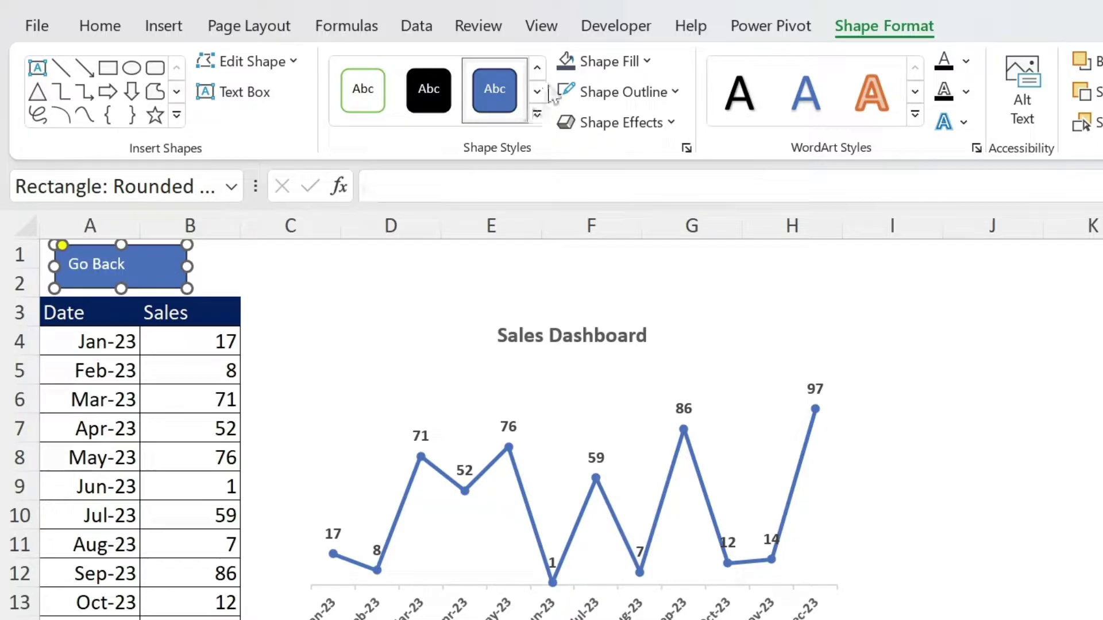
pyautogui.click(566, 61)
pyautogui.click(569, 91)
pyautogui.click(436, 263)
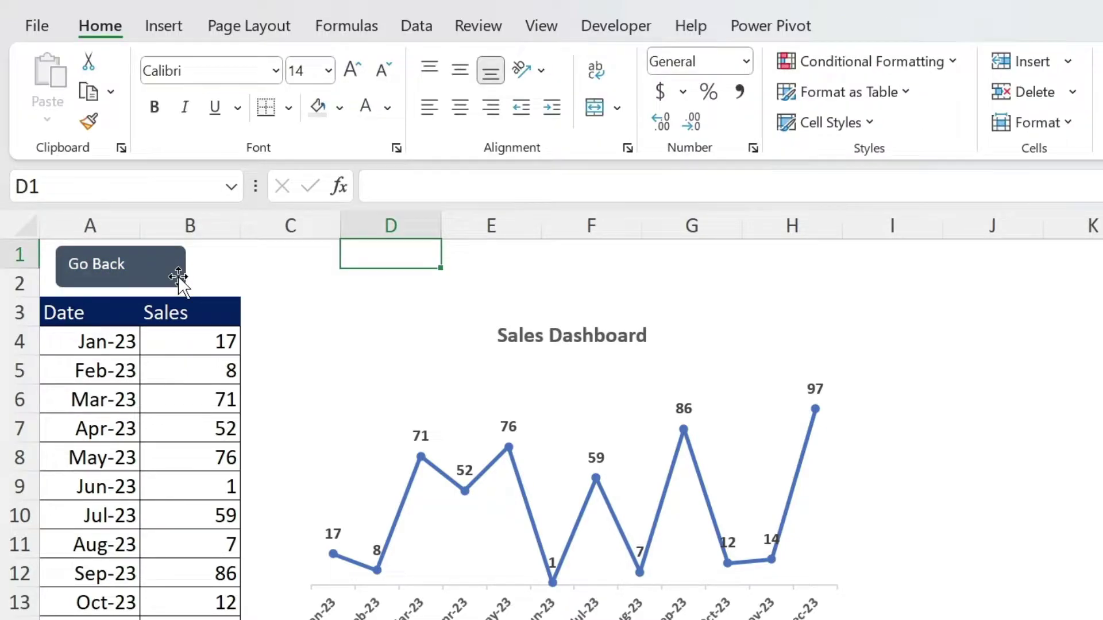
# Hyperlink the Go Back shape to MainSheet cell C2 and follow it back.
pyautogui.rightClick(144, 276)
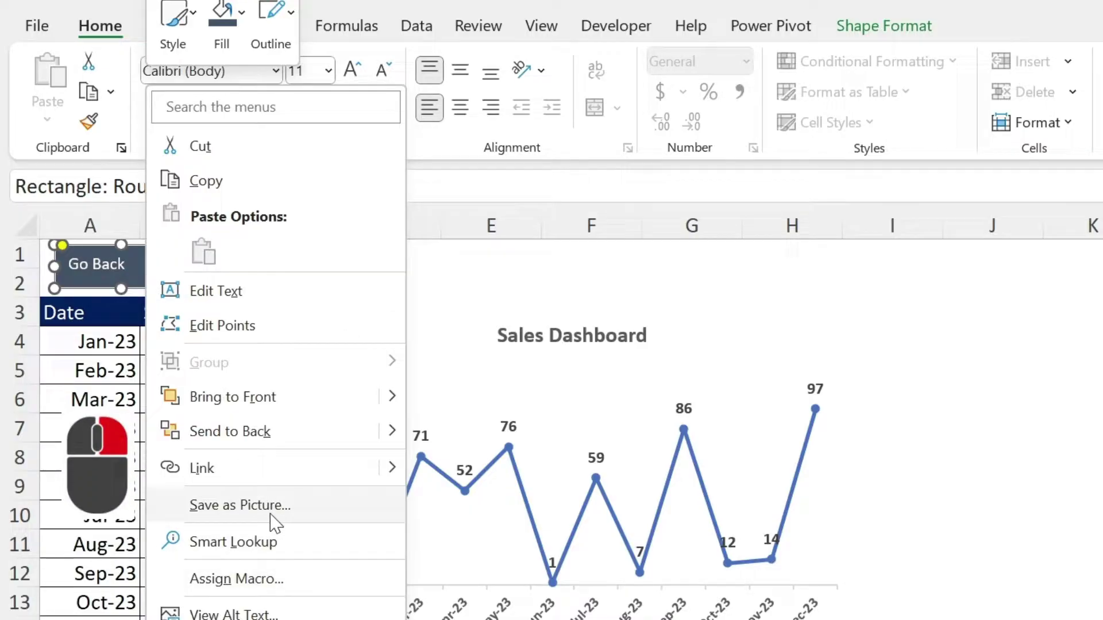
pyautogui.click(254, 476)
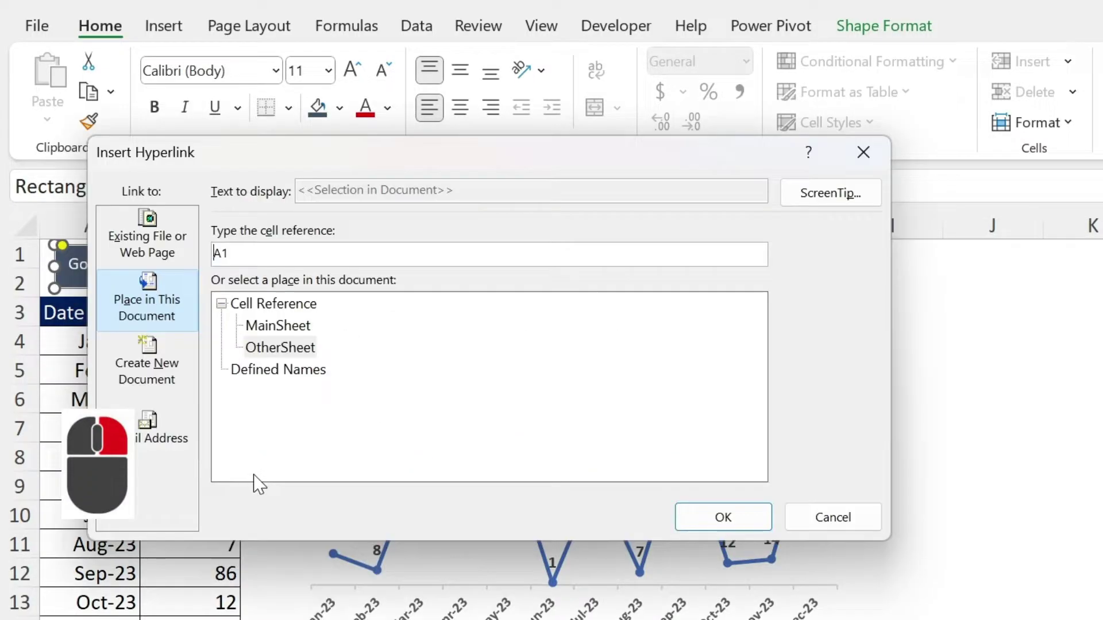
pyautogui.click(277, 325)
pyautogui.moveTo(247, 254); pyautogui.dragTo(201, 252)
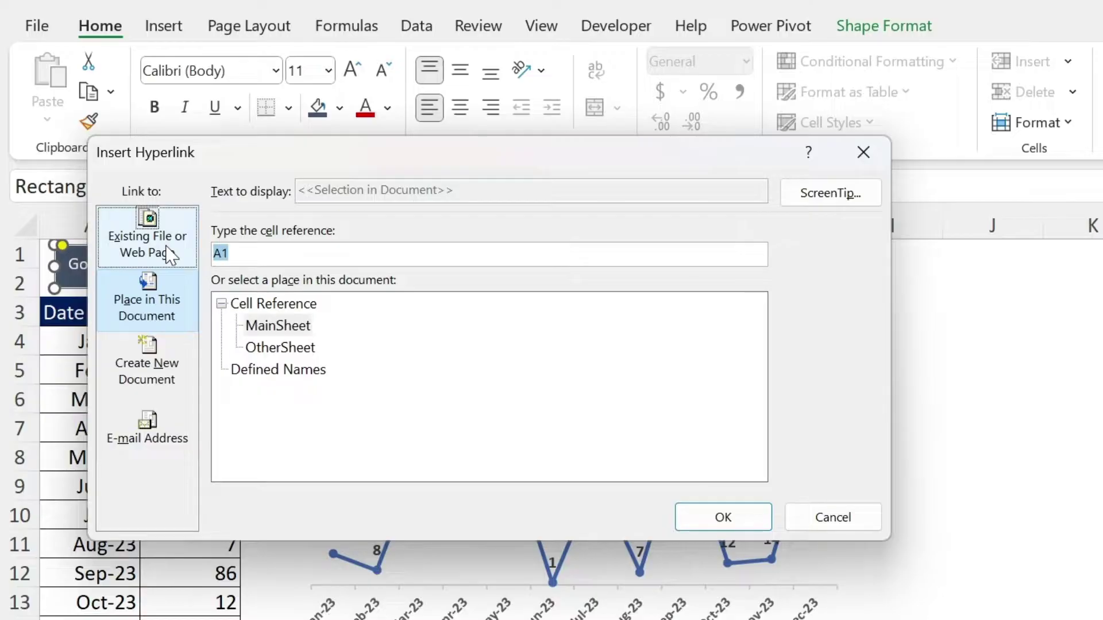
pyautogui.write('C2')
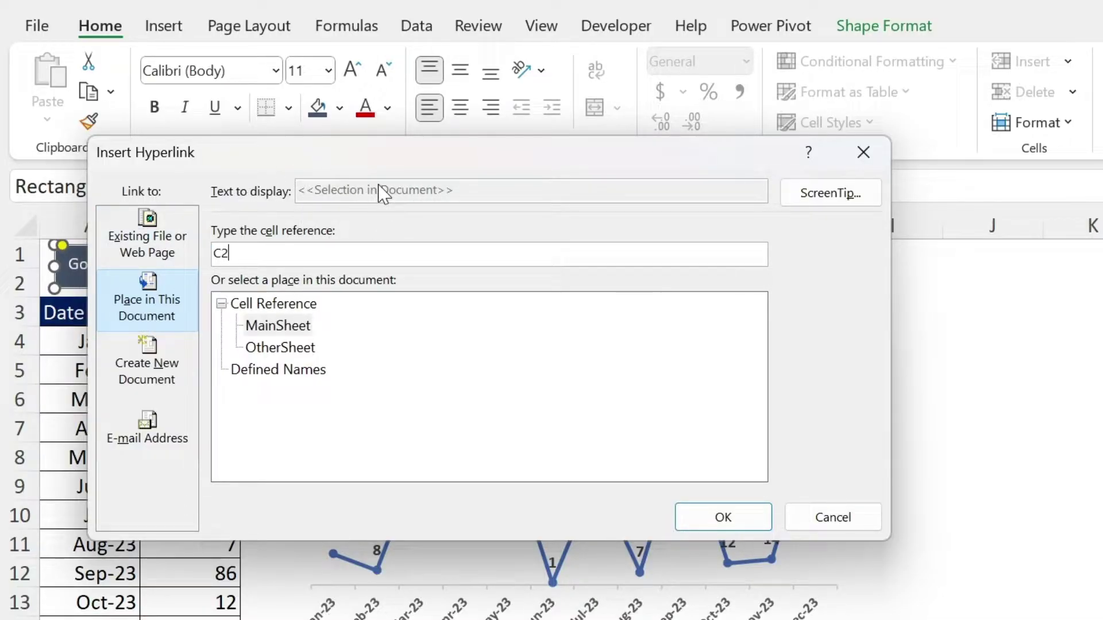
pyautogui.click(723, 523)
pyautogui.click(1038, 362)
pyautogui.click(154, 271)
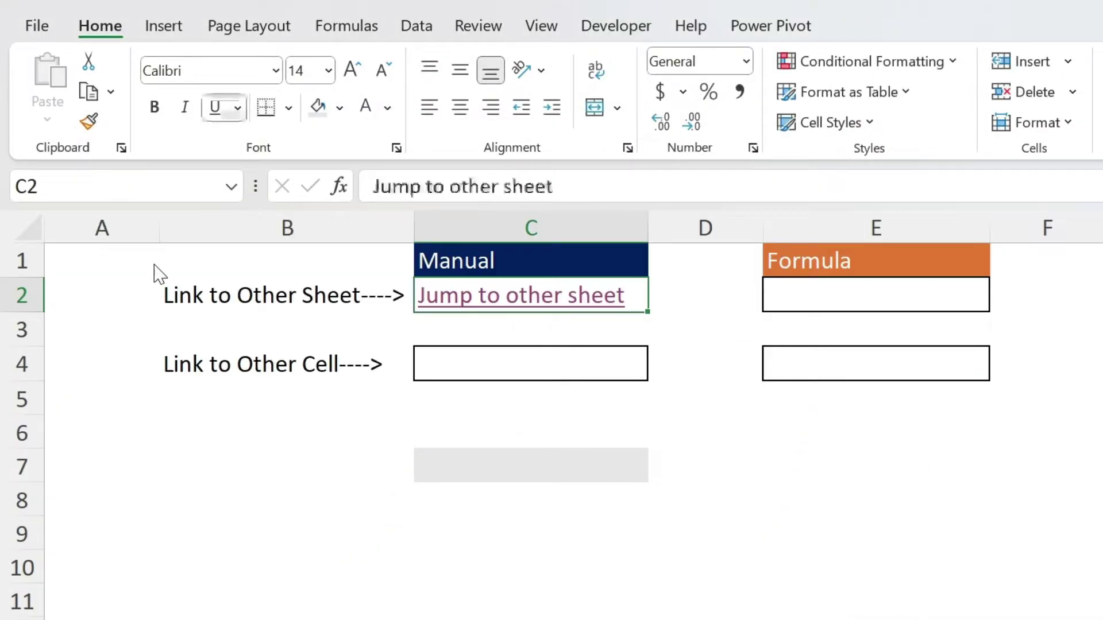
# Hyperlink C4 to MainSheet cell C7 and test the link.
pyautogui.click(498, 367)
pyautogui.rightClick(498, 366)
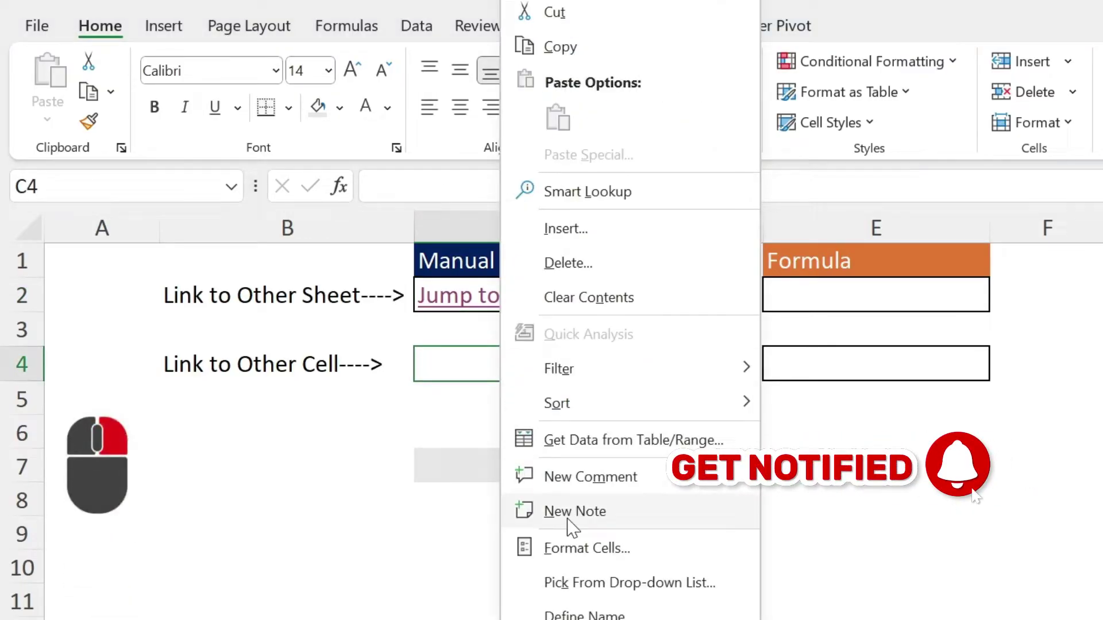
pyautogui.click(609, 597)
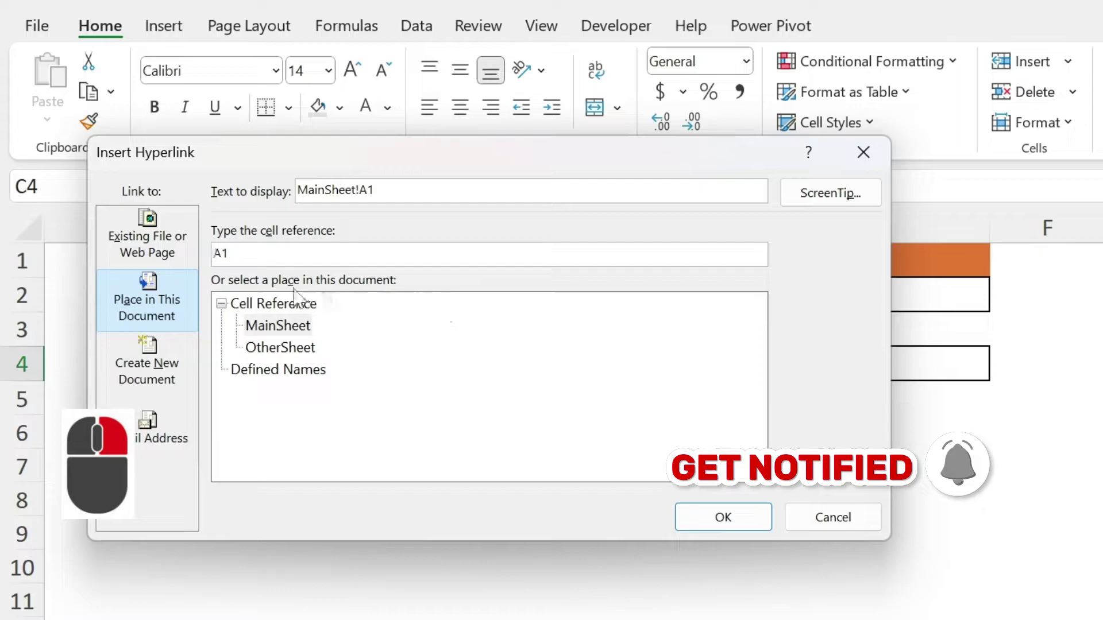
pyautogui.click(278, 325)
pyautogui.doubleClick(247, 264)
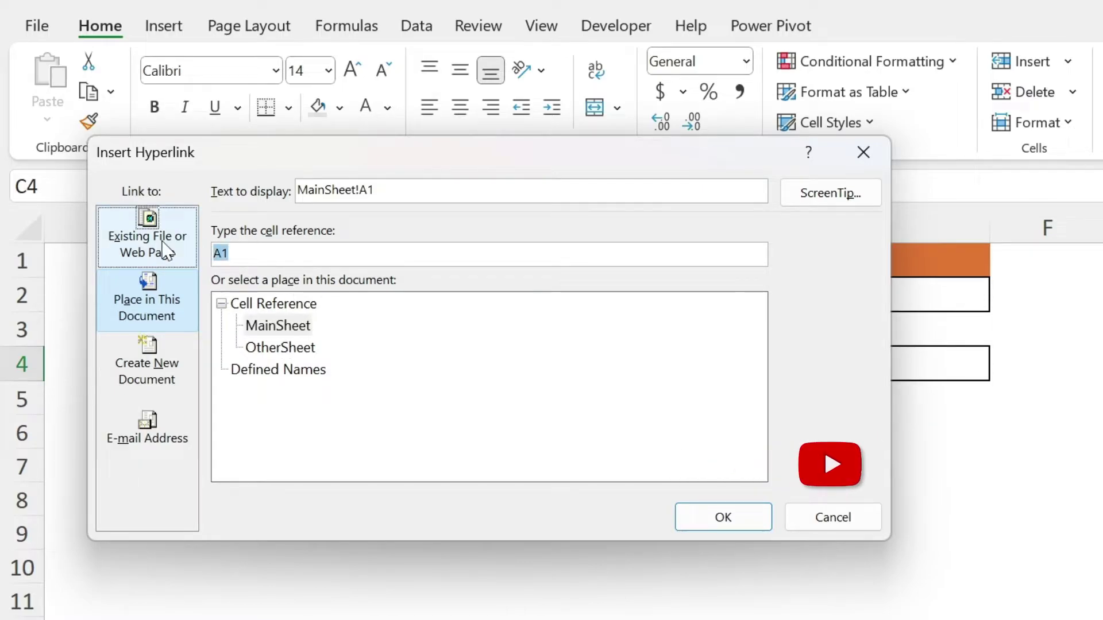
pyautogui.write('C7')
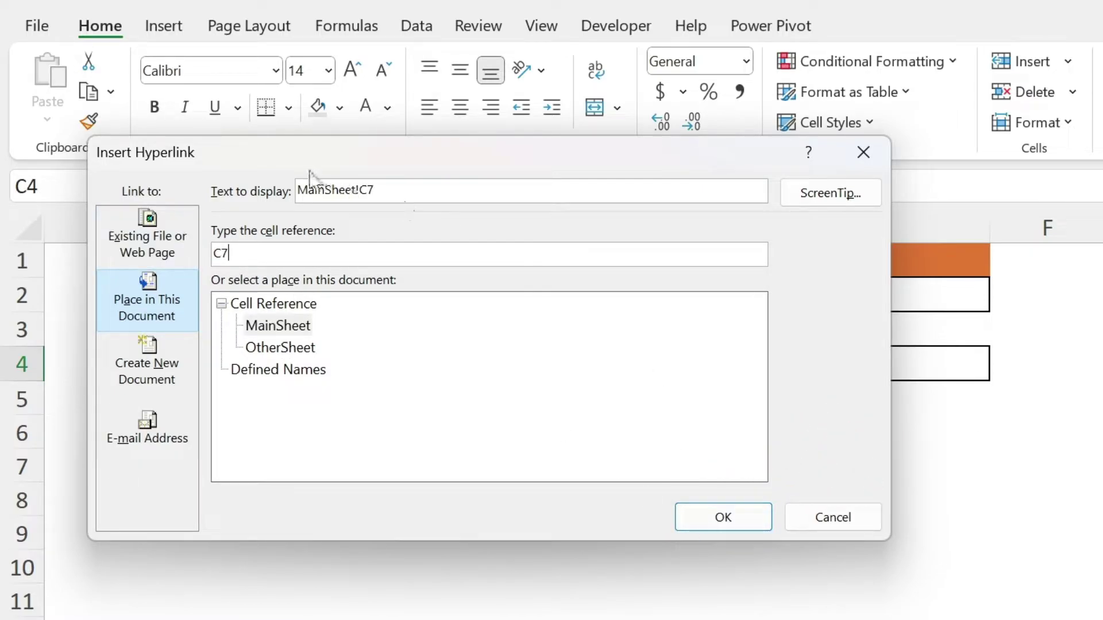
pyautogui.click(697, 523)
pyautogui.click(628, 529)
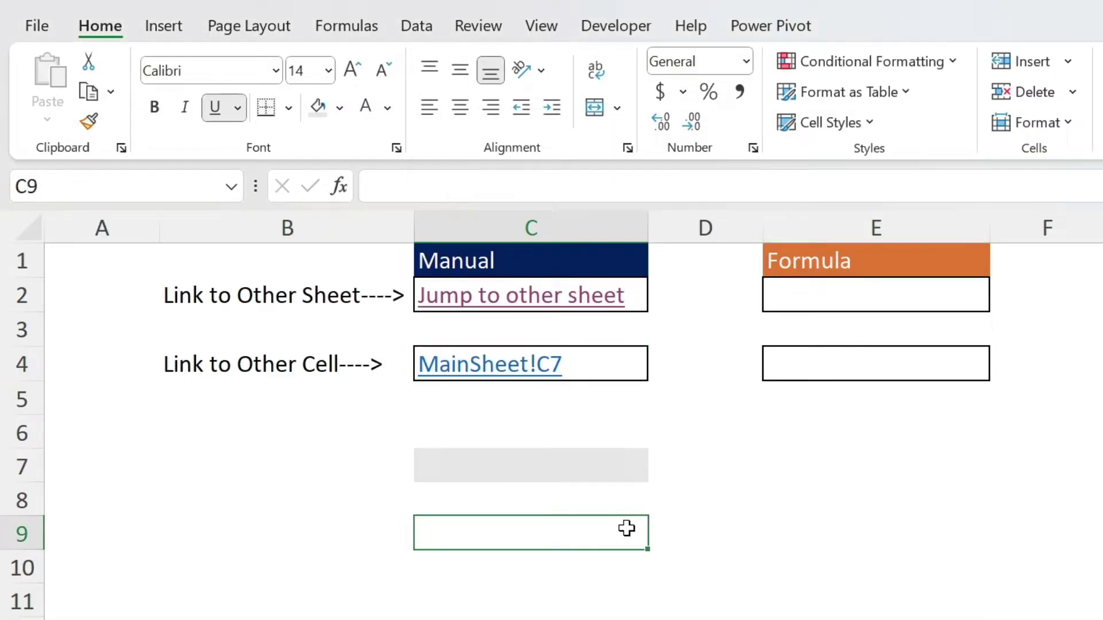
pyautogui.click(501, 371)
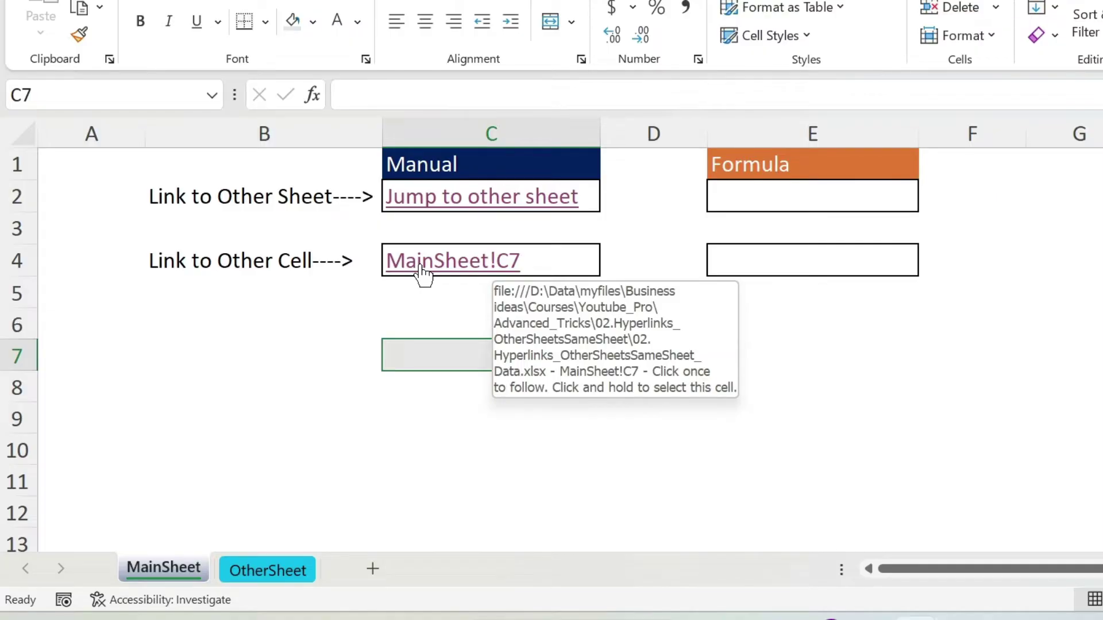
pyautogui.click(793, 198)
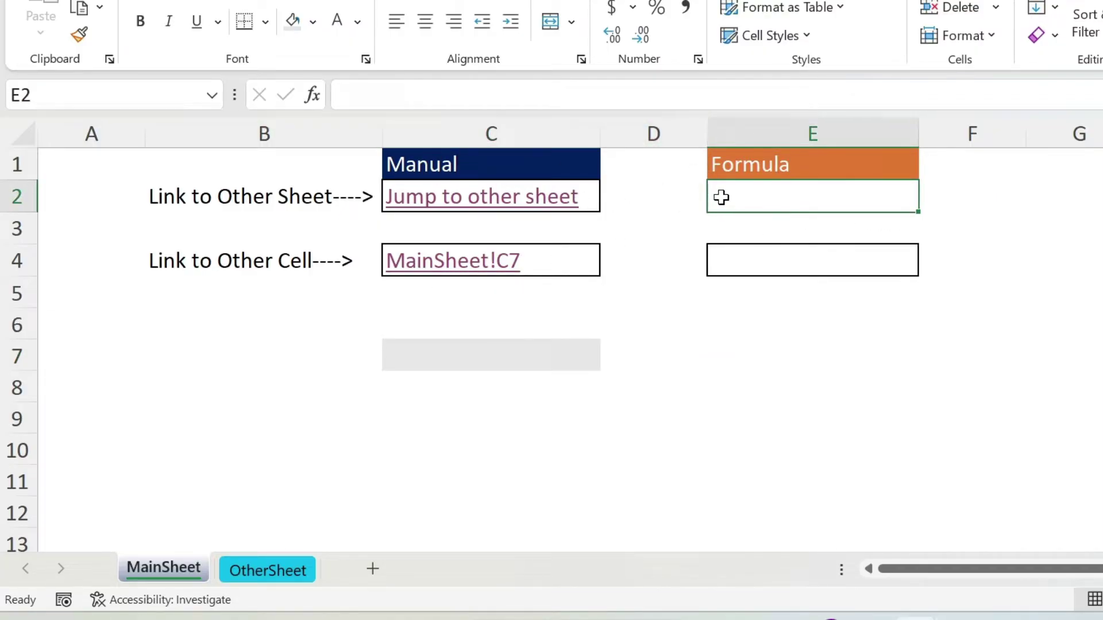
# Begin a HYPERLINK formula in E2, then cancel it.
pyautogui.click(343, 90)
pyautogui.write('=hyper')
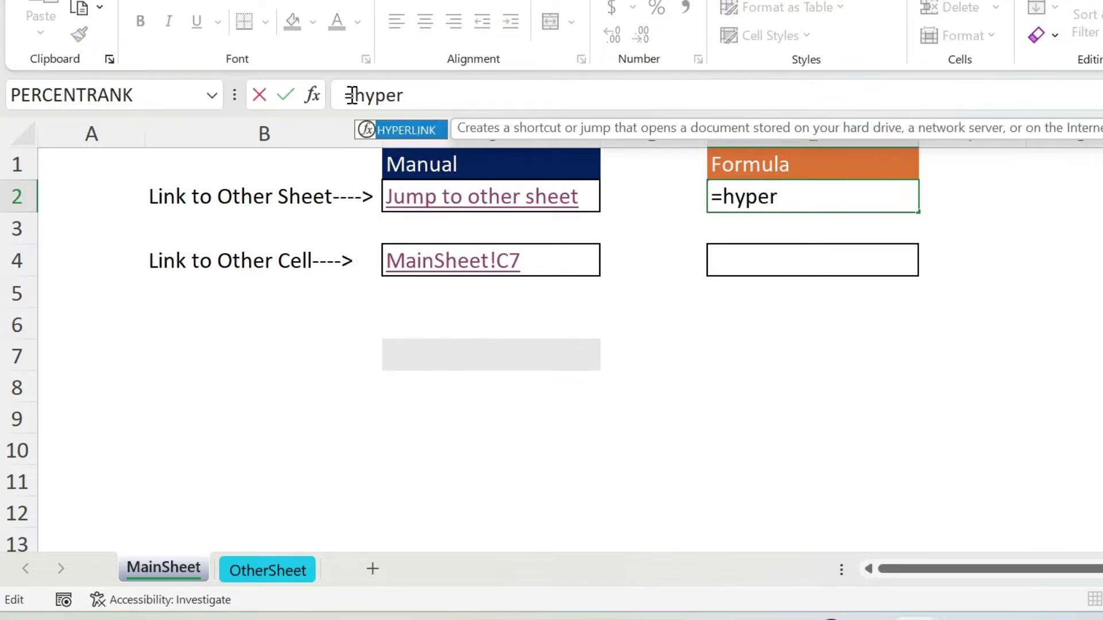
pyautogui.press('Tab')
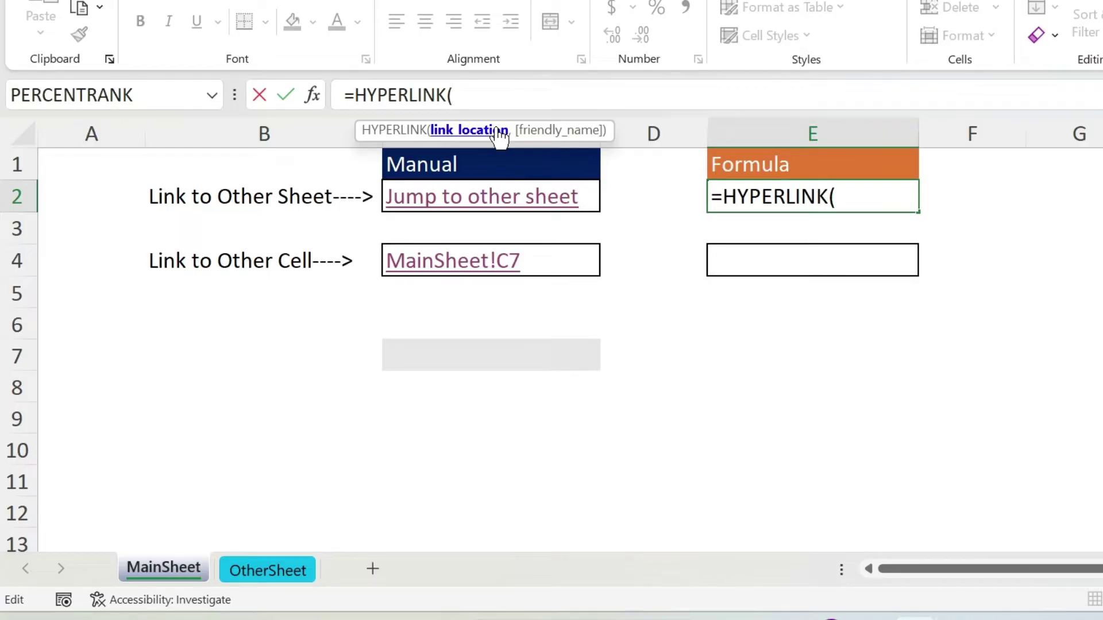
pyautogui.press('Escape')
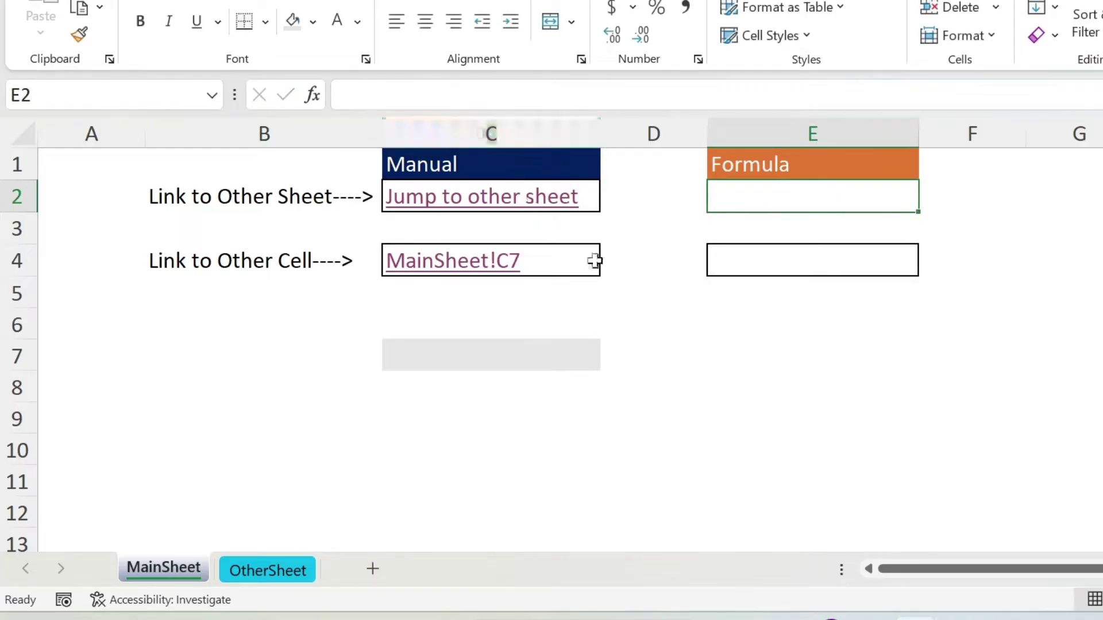
# Reference OtherSheet D1 in F2, then strip the equals sign to leave text OtherSheet!D1.
pyautogui.click(1000, 196)
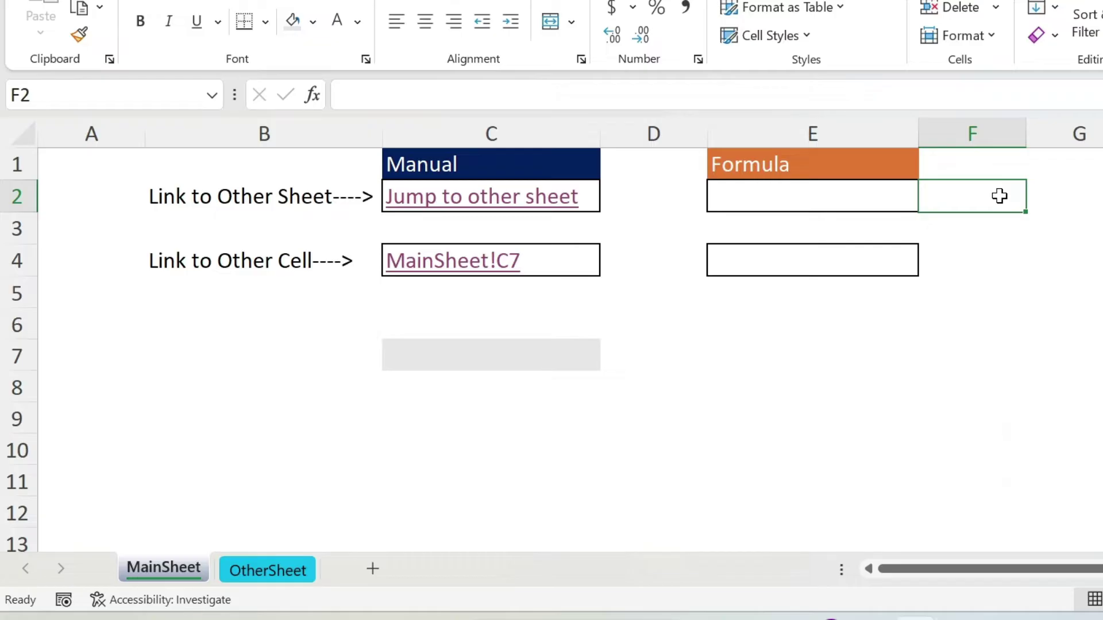
pyautogui.write('=')
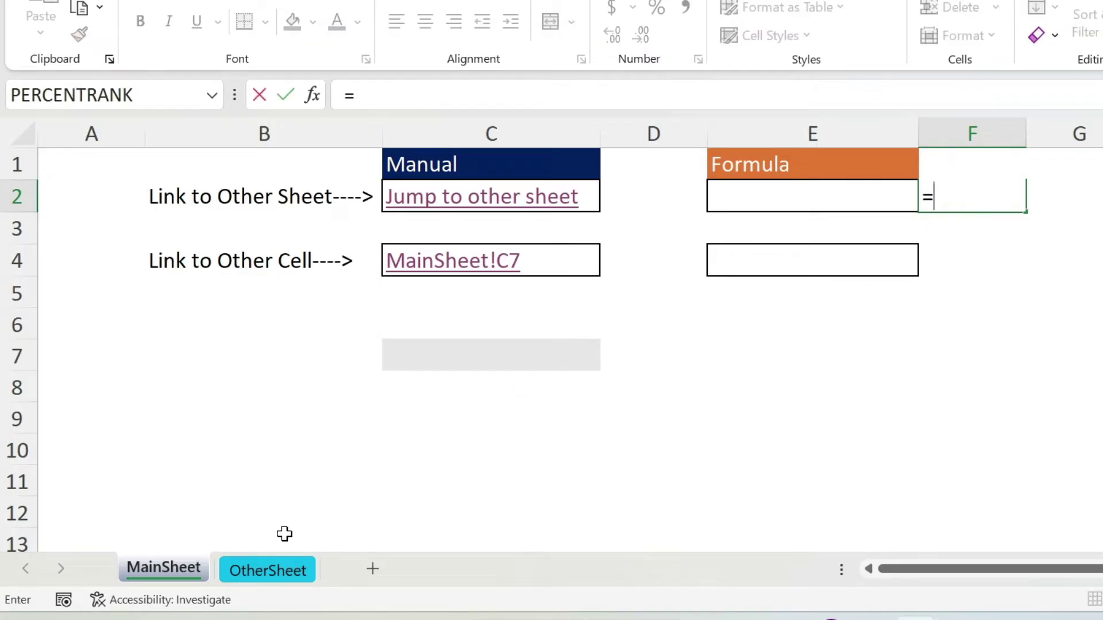
pyautogui.click(278, 566)
pyautogui.click(359, 152)
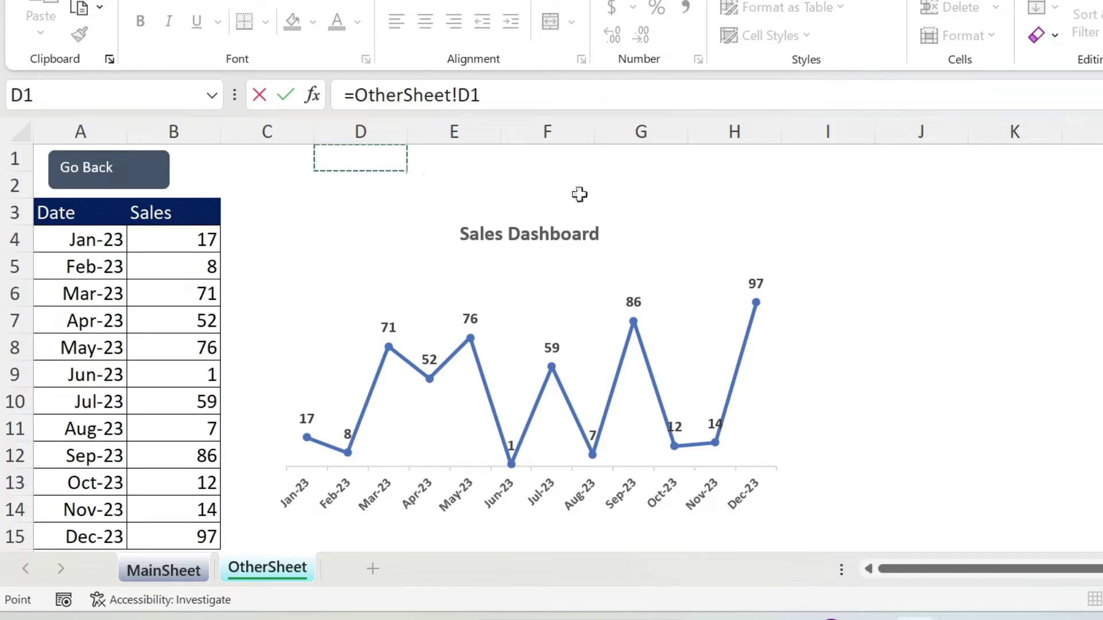
pyautogui.press('Return')
pyautogui.click(983, 199)
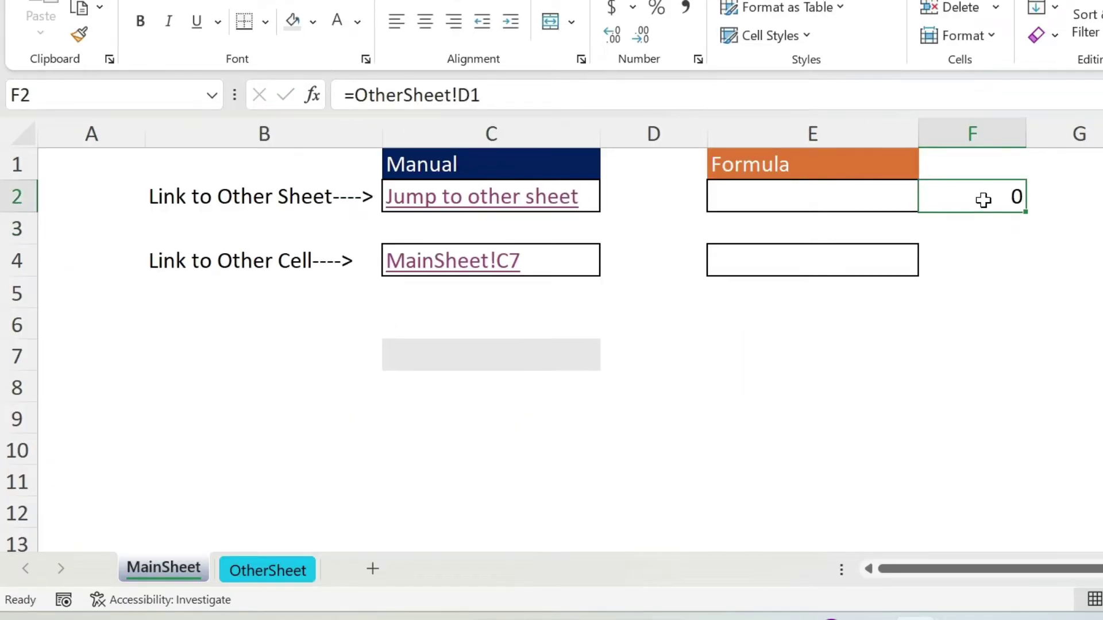
pyautogui.click(358, 95)
pyautogui.press('BackSpace')
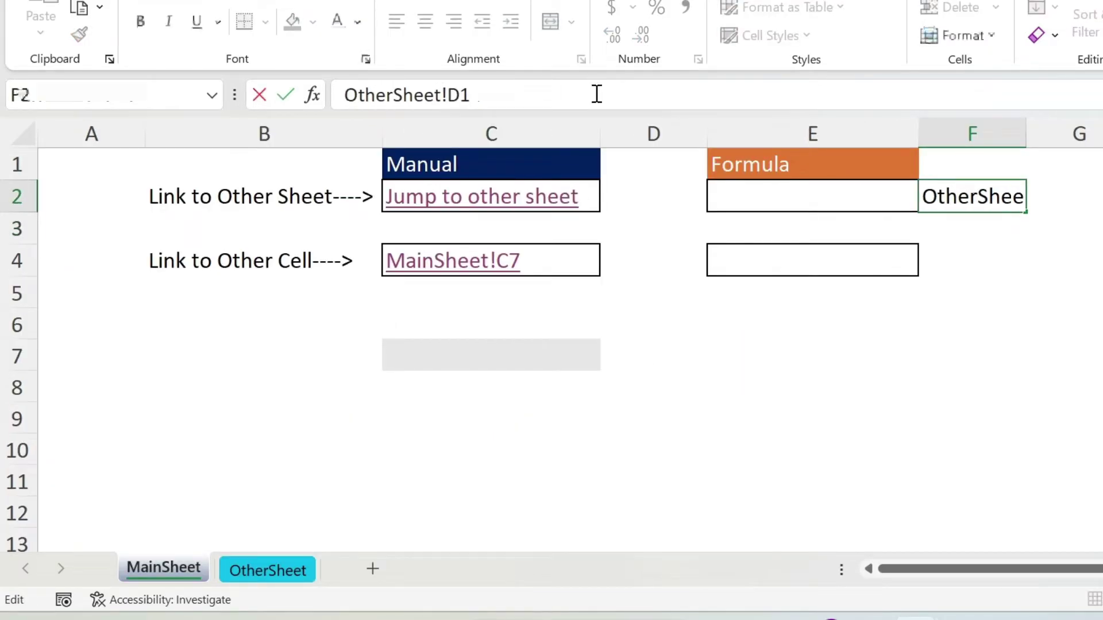
pyautogui.press('Return')
pyautogui.press('Up')
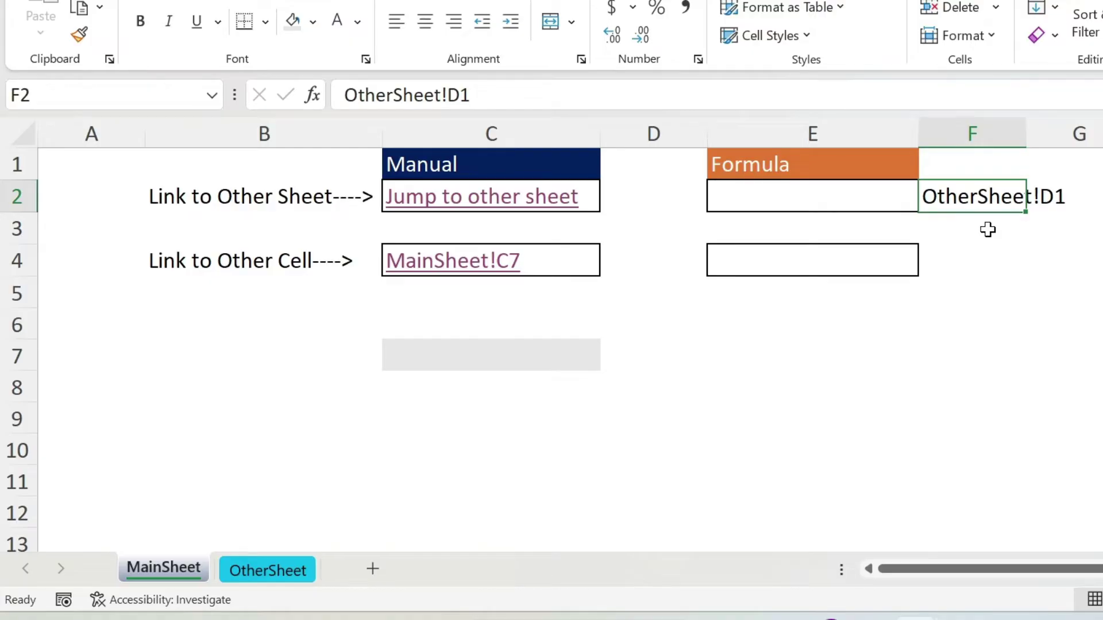
pyautogui.click(840, 199)
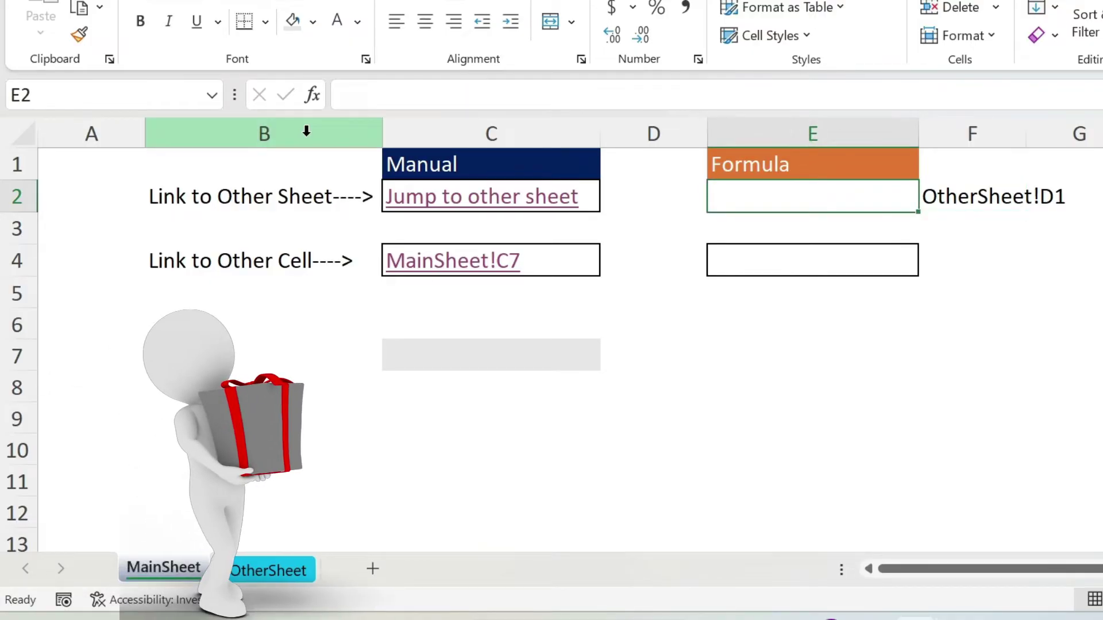
# Start E2's HYPERLINK formula using F2 as the link location.
pyautogui.click(344, 92)
pyautogui.write('=hyp')
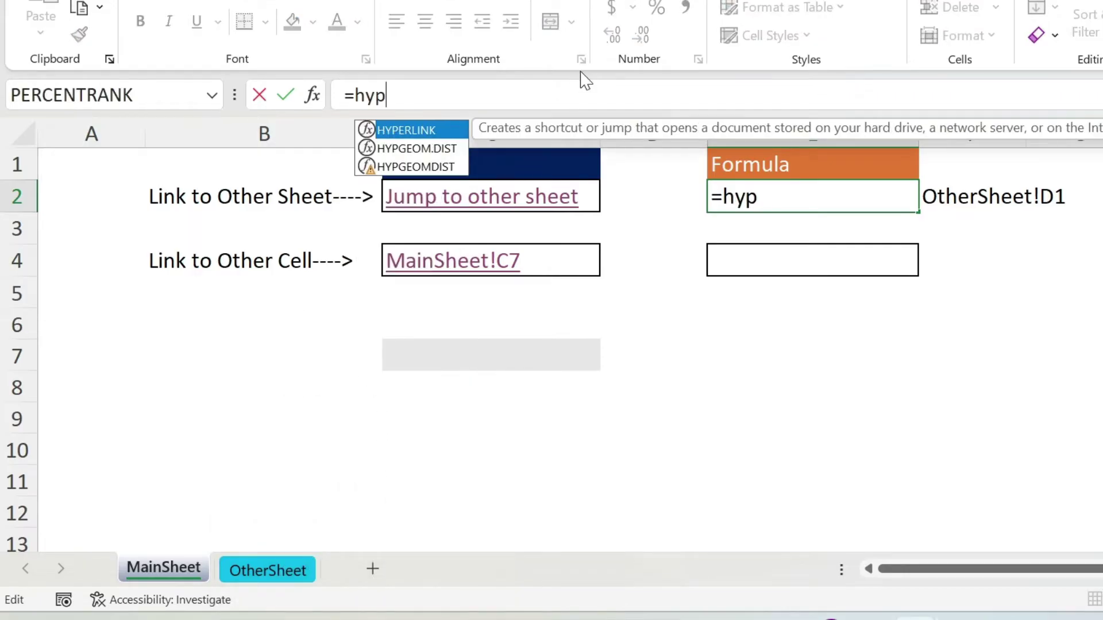
pyautogui.write('erlink(')
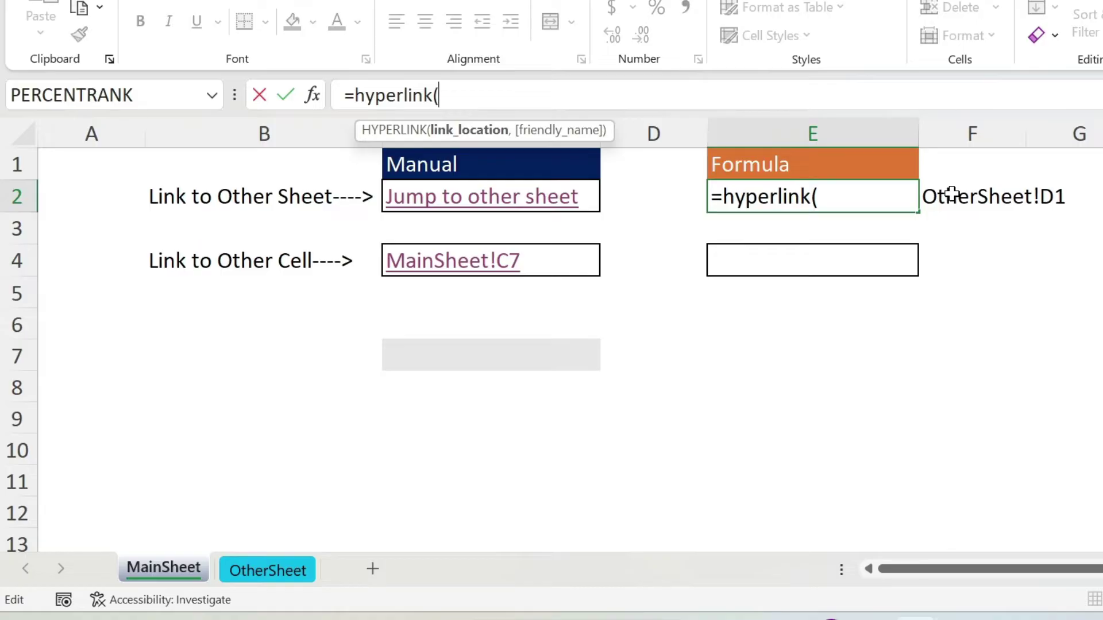
pyautogui.write('""OtherSh')
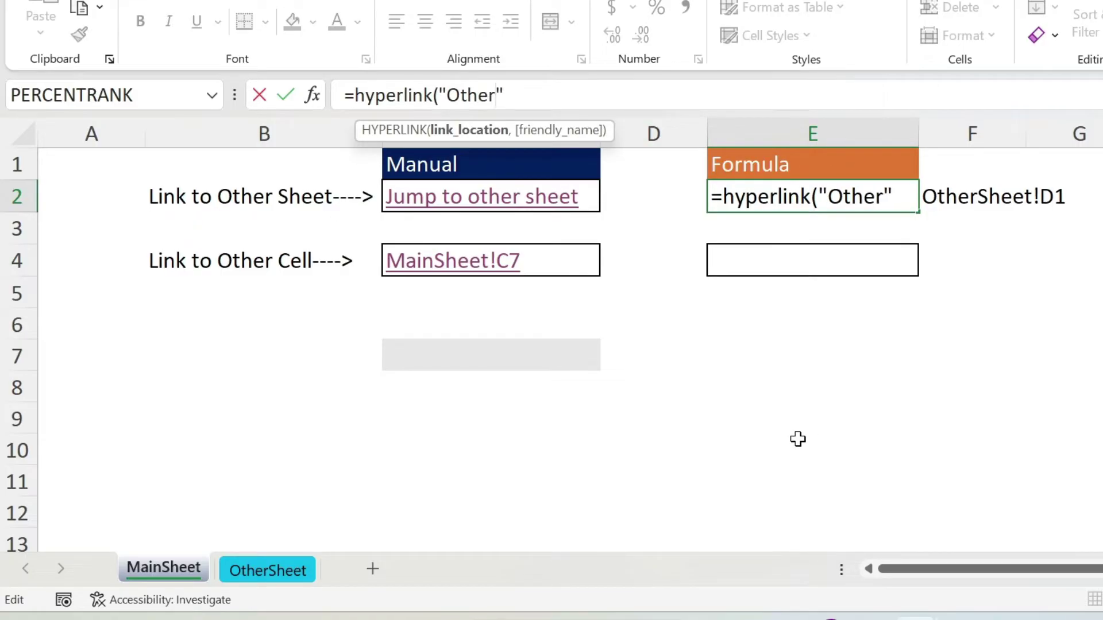
pyautogui.write('eet!D1')
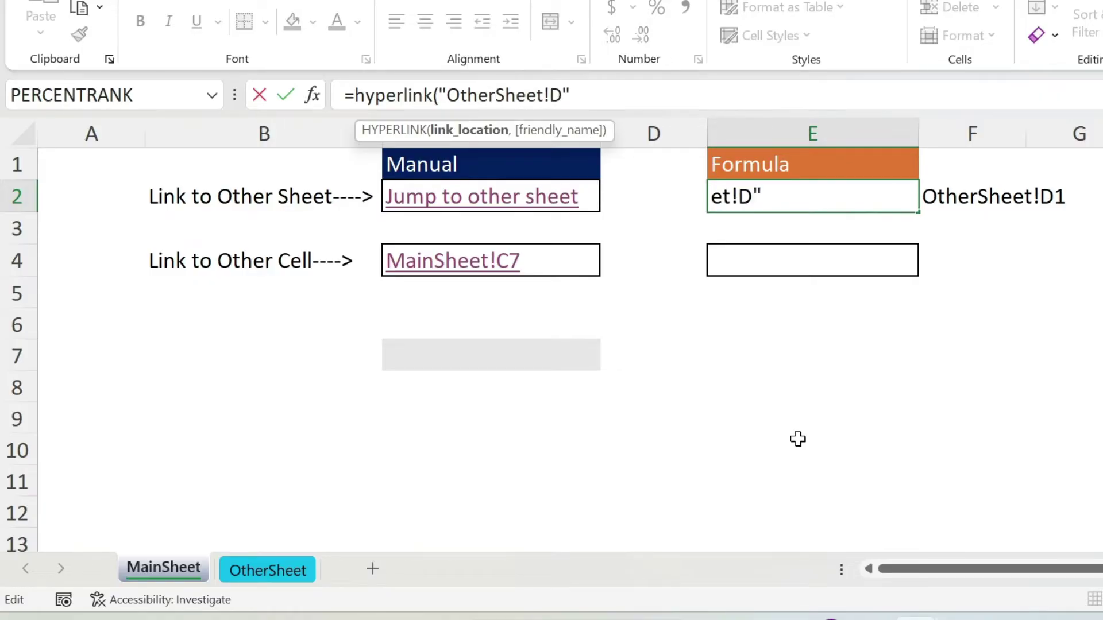
pyautogui.press('BackSpace')
pyautogui.press('BackSpace')
pyautogui.press('BackSpace')
pyautogui.press('BackSpace')
pyautogui.press('BackSpace')
pyautogui.press('BackSpace')
pyautogui.press('BackSpace')
pyautogui.press('BackSpace')
pyautogui.press('BackSpace')
pyautogui.press('BackSpace')
pyautogui.press('BackSpace')
pyautogui.press('BackSpace')
pyautogui.press('BackSpace')
pyautogui.press('BackSpace')
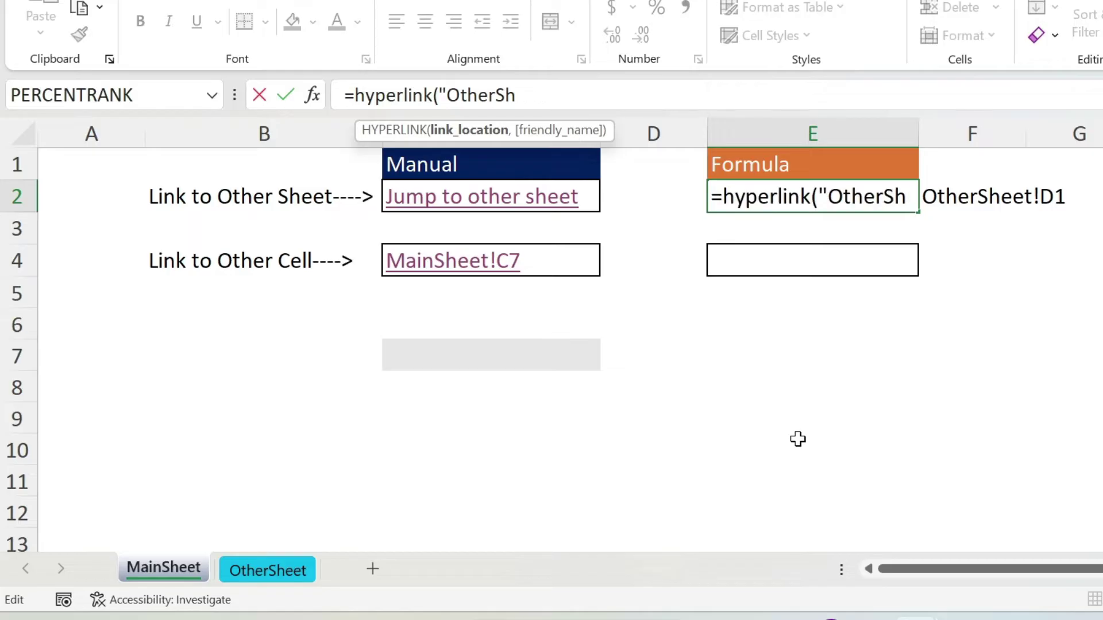
pyautogui.click(988, 194)
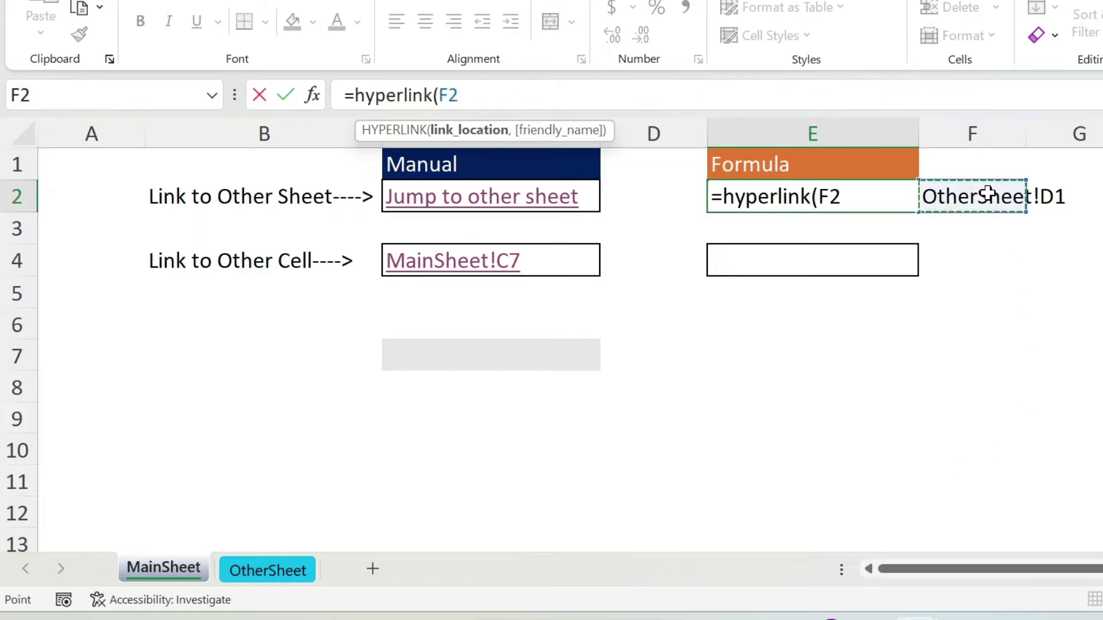
pyautogui.write(',')
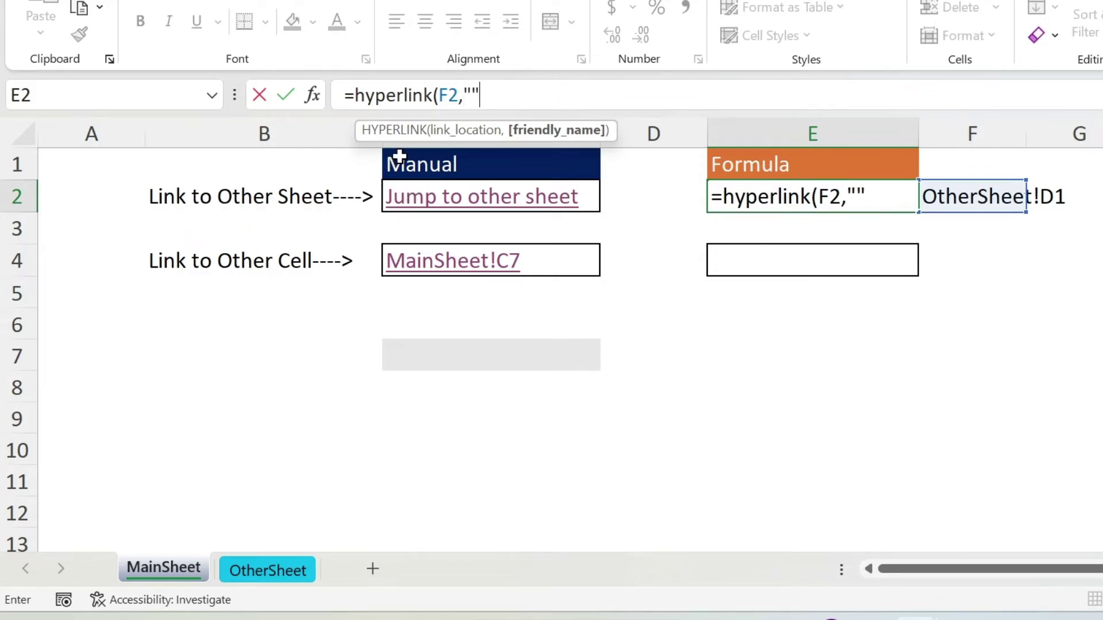
# Finish it with B2 as the friendly name, giving =HYPERLINK(F2,B2).
pyautogui.click(472, 95)
pyautogui.write('Ma')
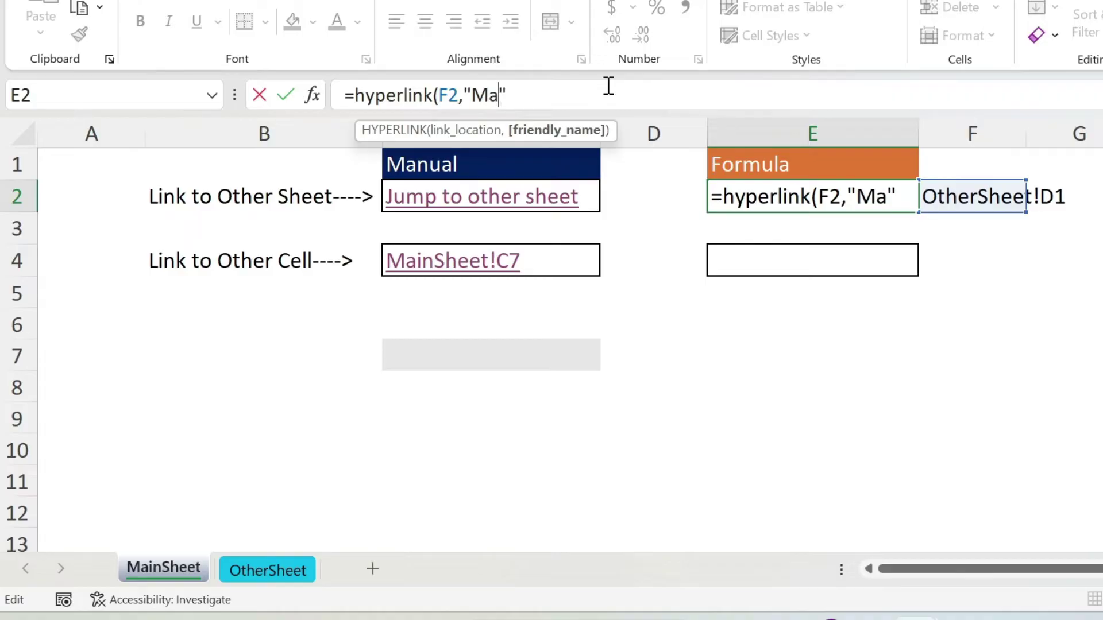
pyautogui.press('BackSpace')
pyautogui.press('BackSpace')
pyautogui.write('Name')
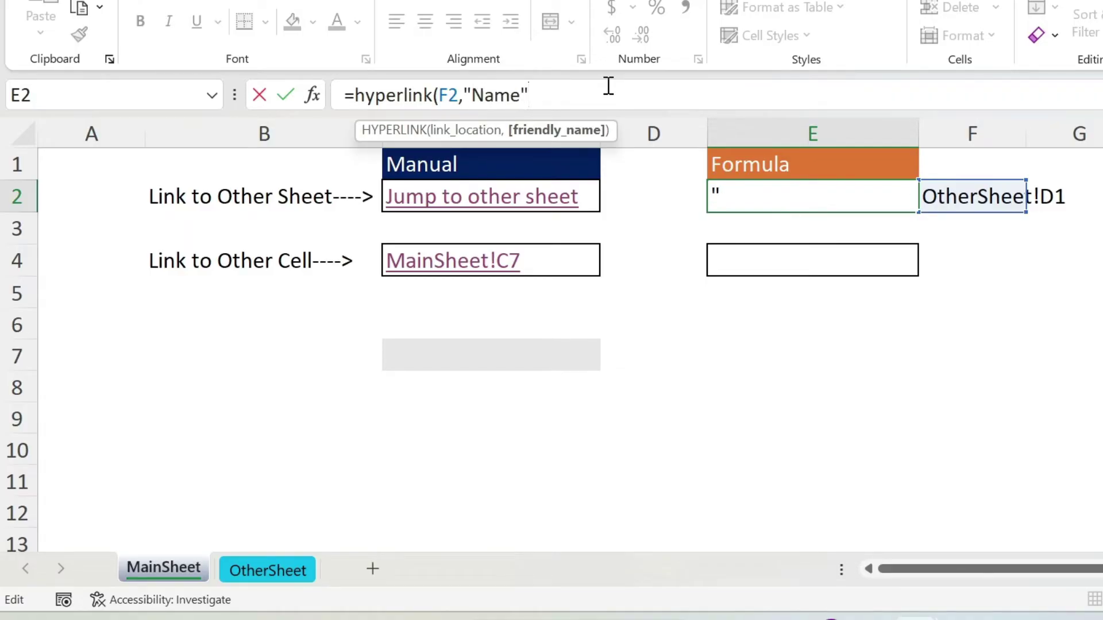
pyautogui.press('BackSpace')
pyautogui.press('BackSpace')
pyautogui.press('BackSpace')
pyautogui.press('BackSpace')
pyautogui.press('BackSpace')
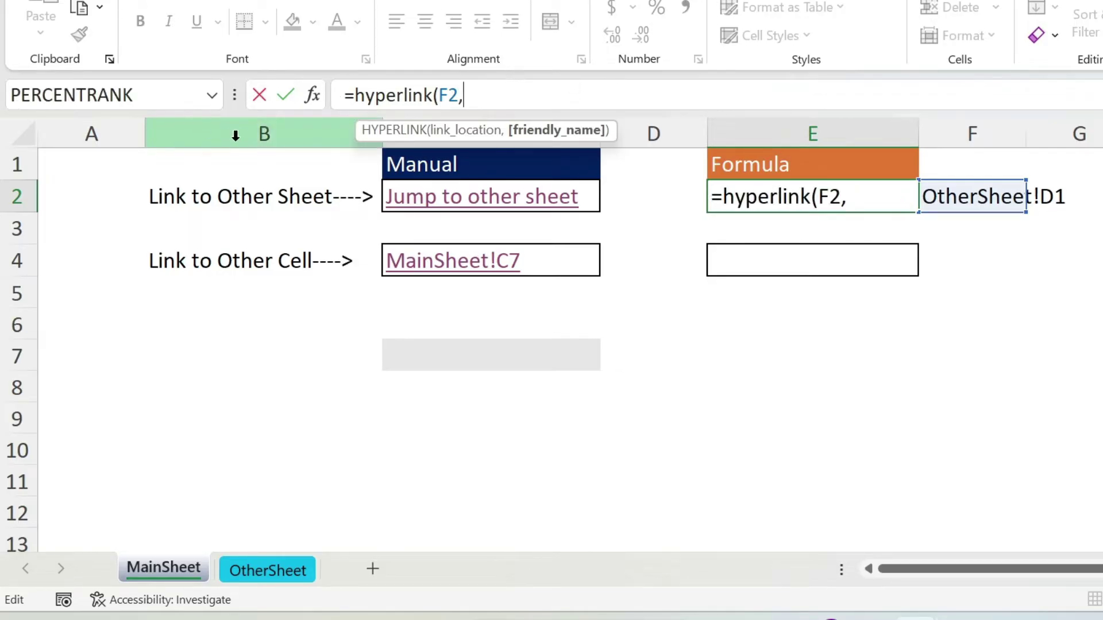
pyautogui.click(242, 186)
pyautogui.write(')')
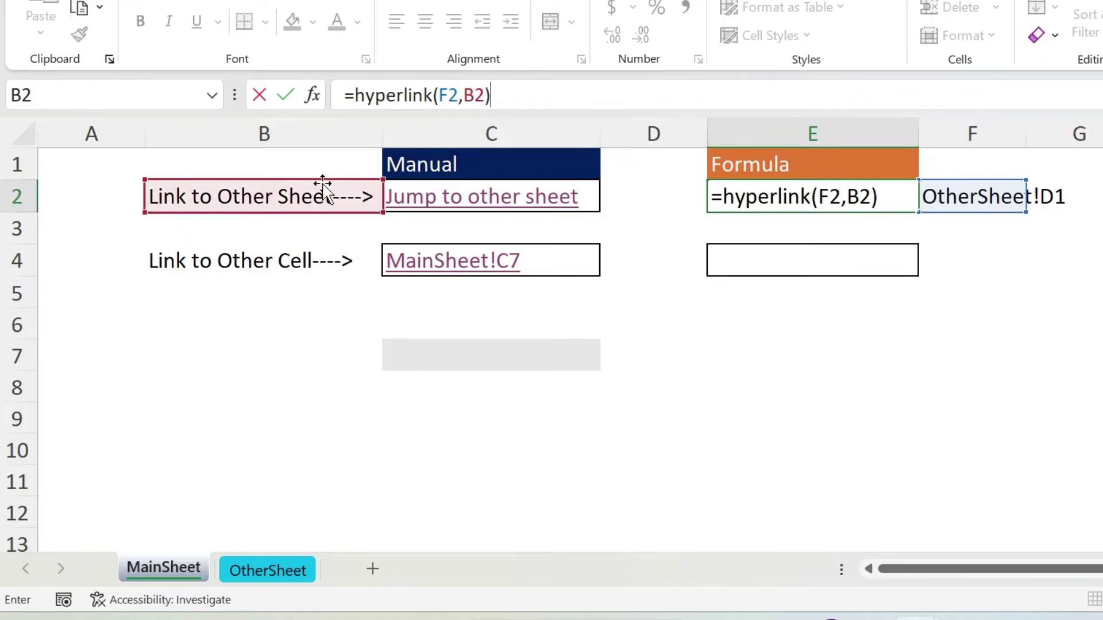
pyautogui.press('Return')
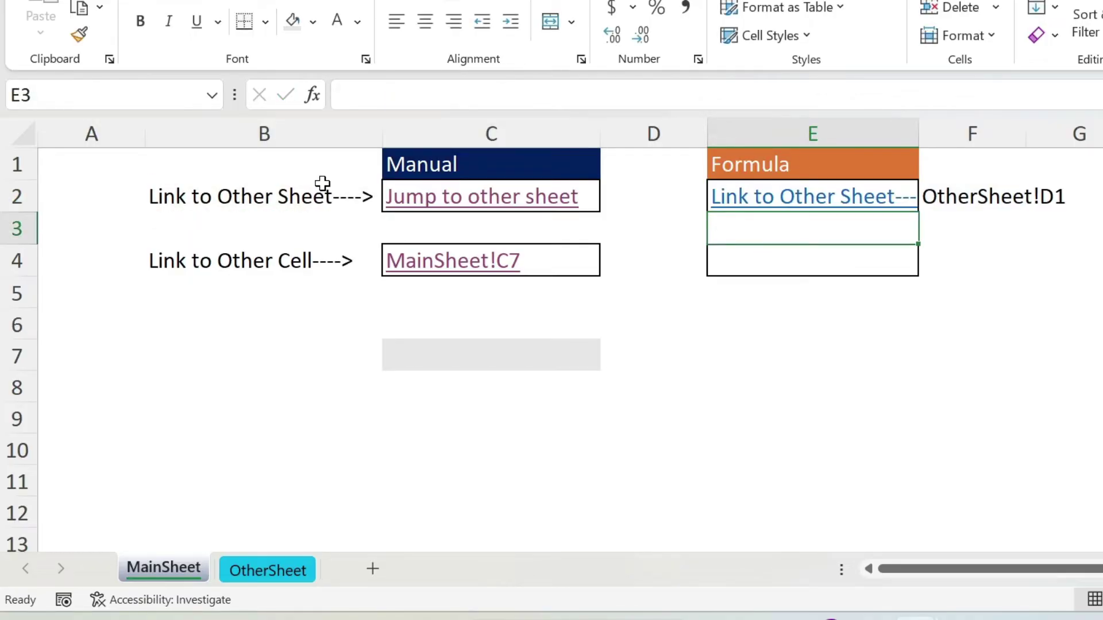
# Prefix F2's address with # to make #OtherSheet!D1 and test the E2 link.
pyautogui.click(803, 202)
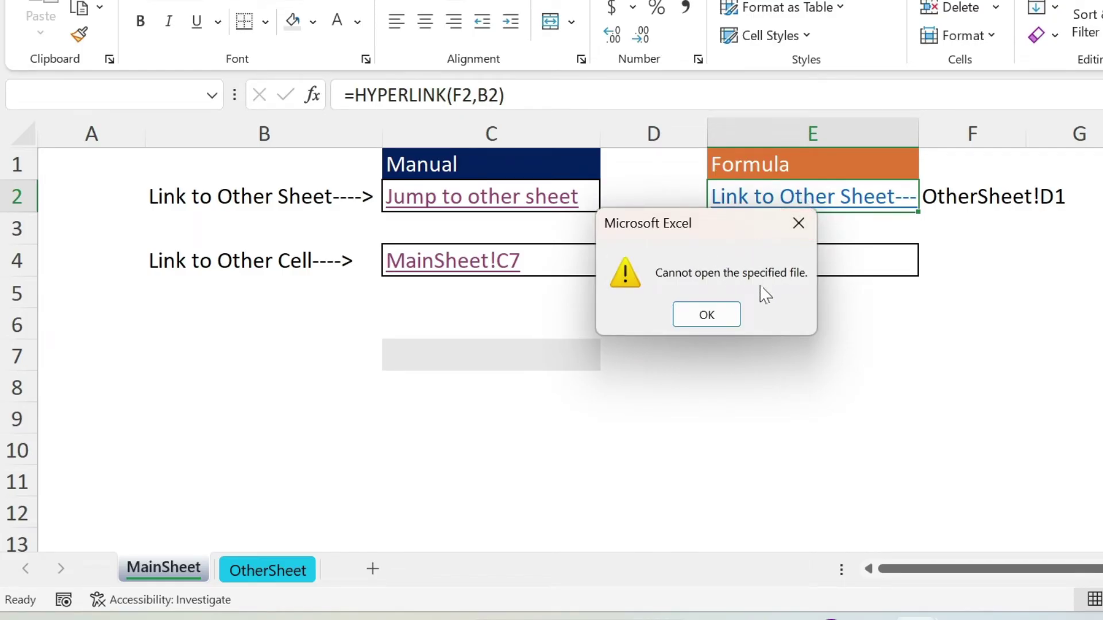
pyautogui.click(701, 317)
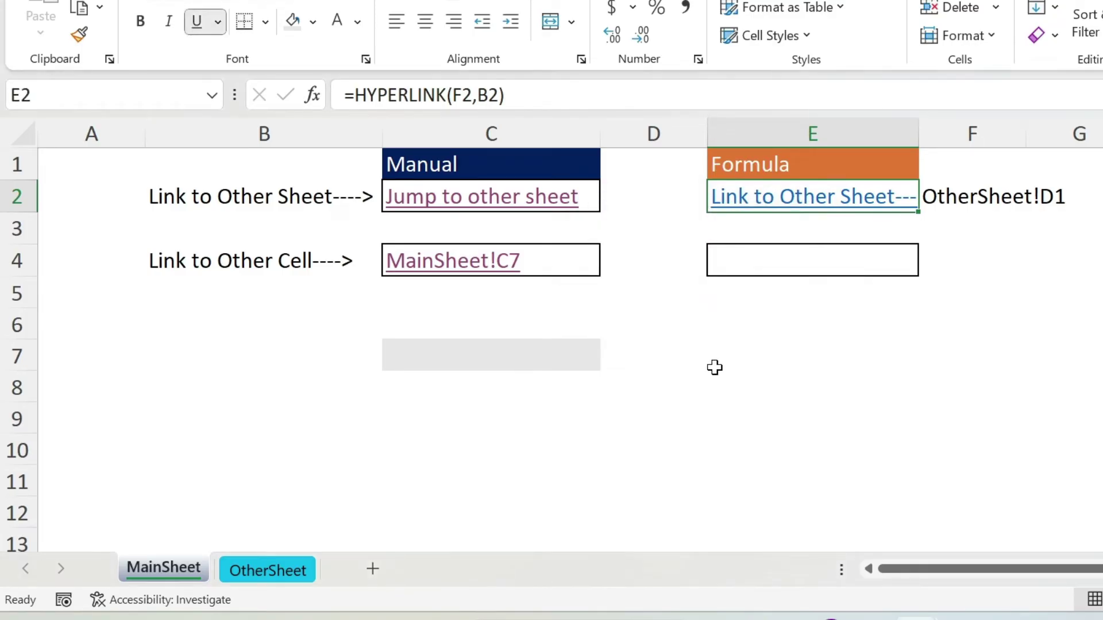
pyautogui.click(965, 204)
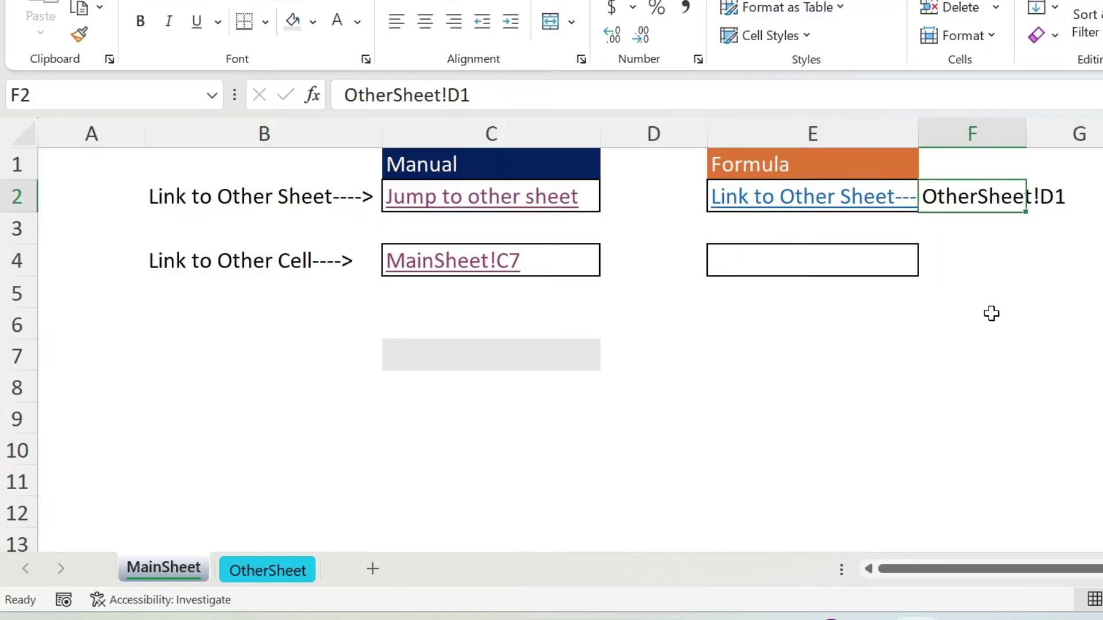
pyautogui.click(341, 92)
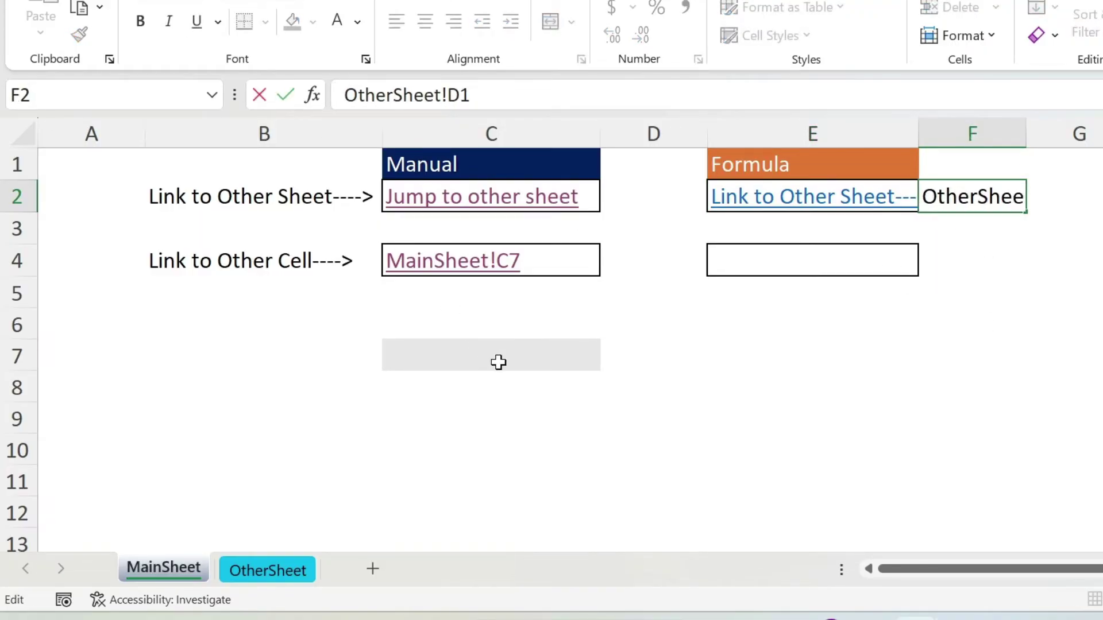
pyautogui.write('#')
pyautogui.press('Return')
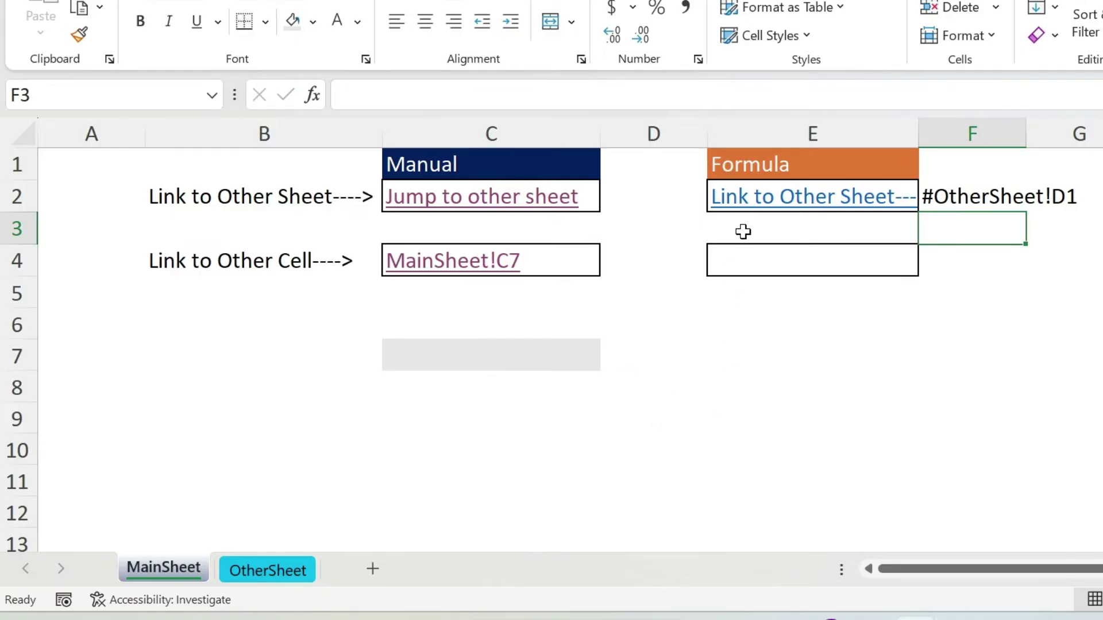
pyautogui.click(778, 206)
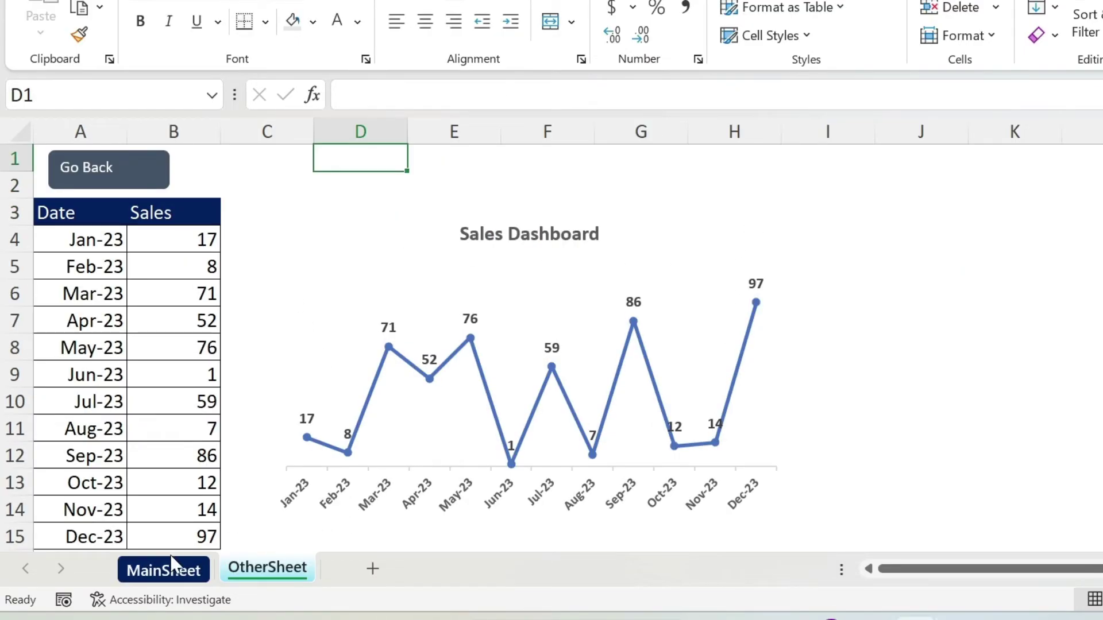
# Build the text #MainSheet!C7 in OtherSheet cell I1 from a =MainSheet!C7 reference.
pyautogui.click(81, 179)
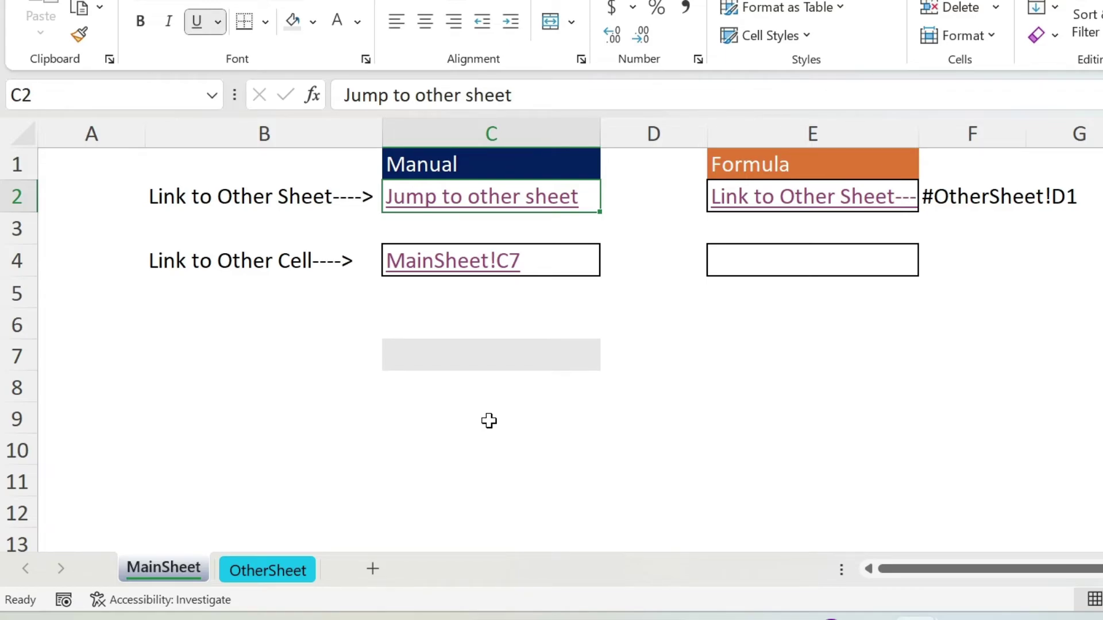
pyautogui.click(255, 572)
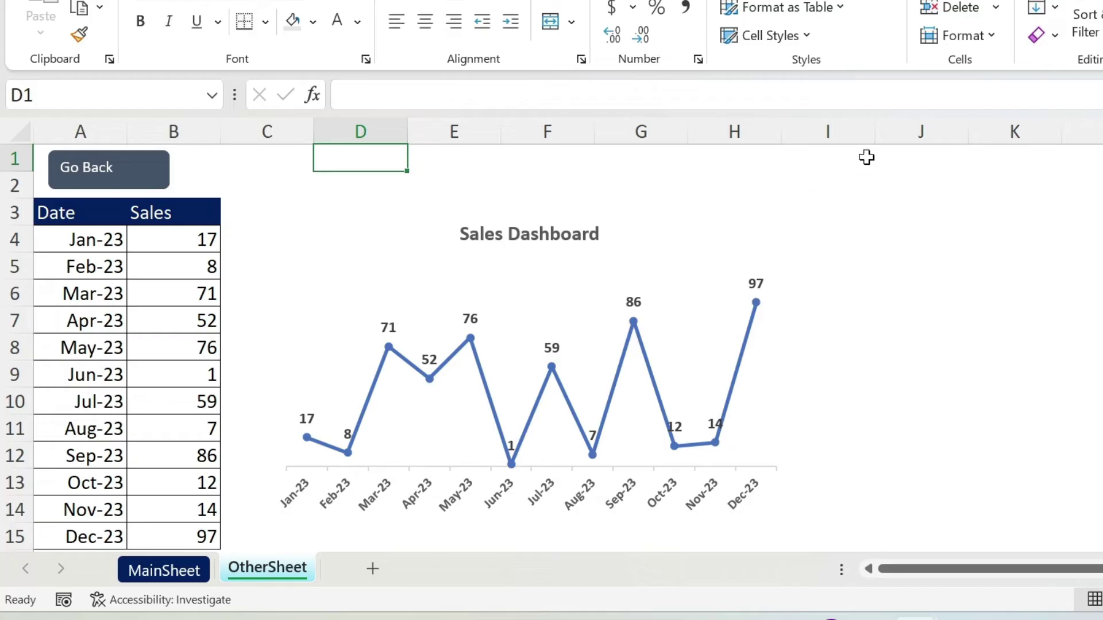
pyautogui.click(867, 157)
pyautogui.write('=')
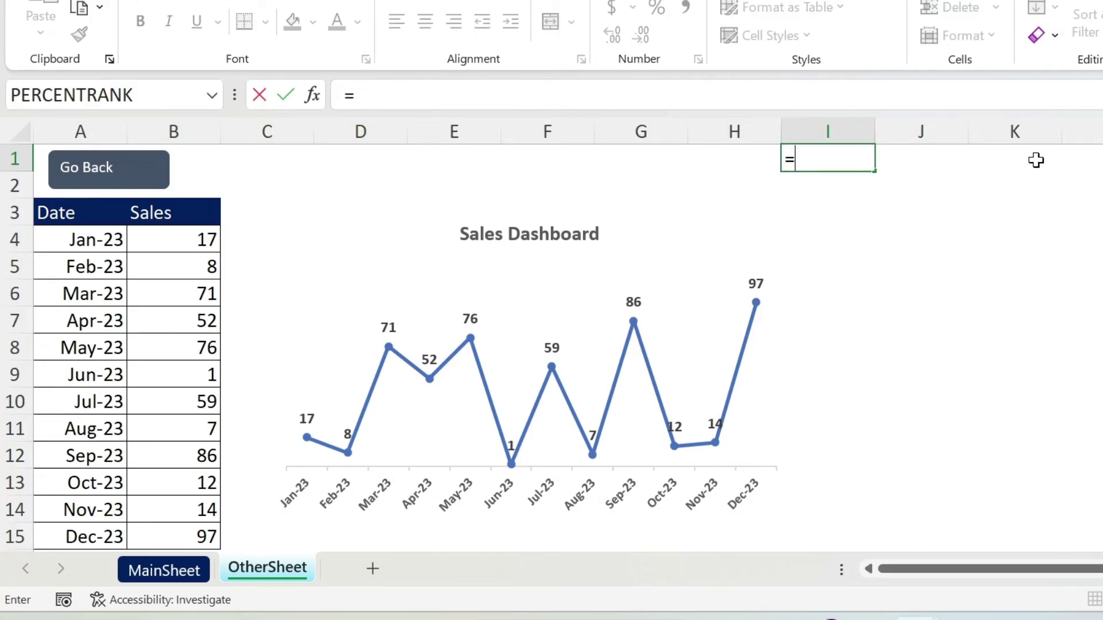
pyautogui.click(180, 571)
pyautogui.click(451, 355)
pyautogui.press('Return')
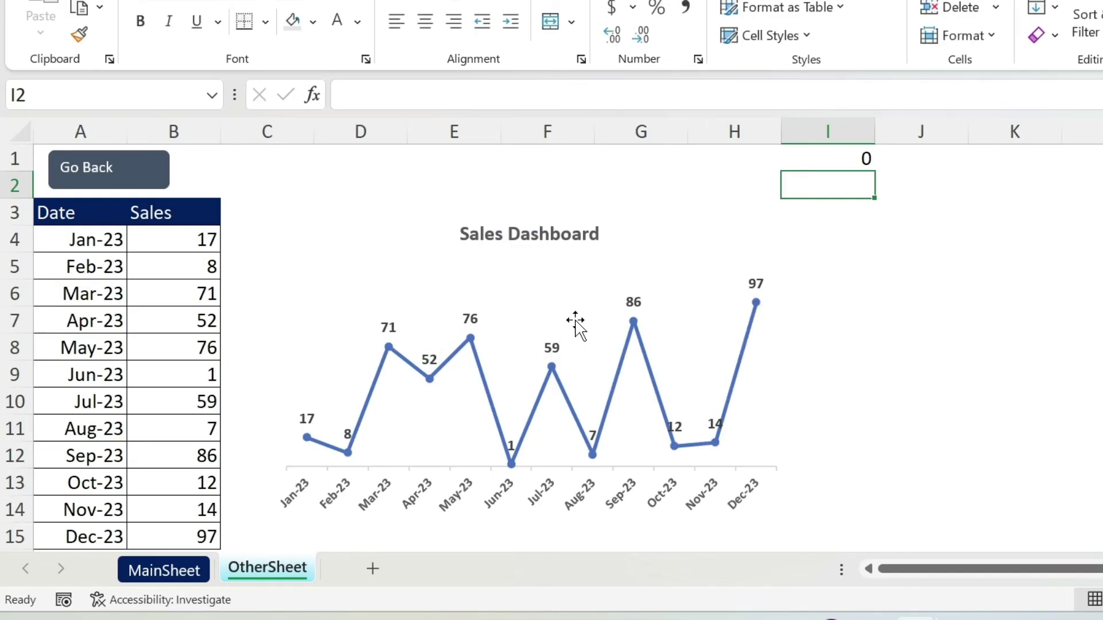
pyautogui.click(810, 156)
pyautogui.click(348, 96)
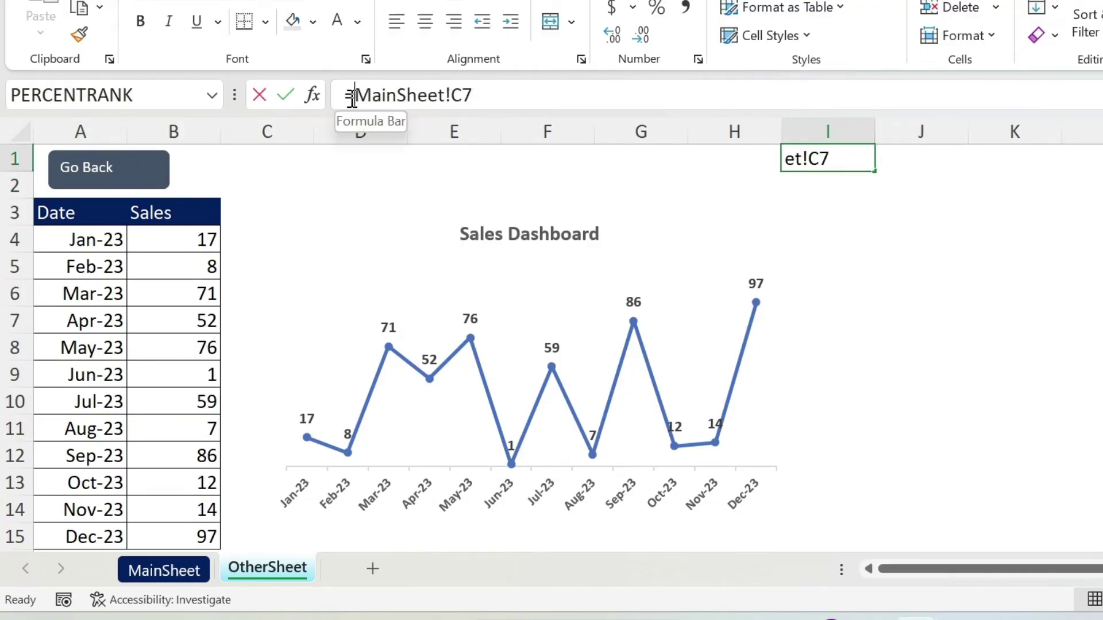
pyautogui.moveTo(348, 95); pyautogui.dragTo(330, 97)
pyautogui.write('#')
pyautogui.press('Return')
# Copy I1 into MainSheet F4 and copy F4's address text.
pyautogui.click(805, 157)
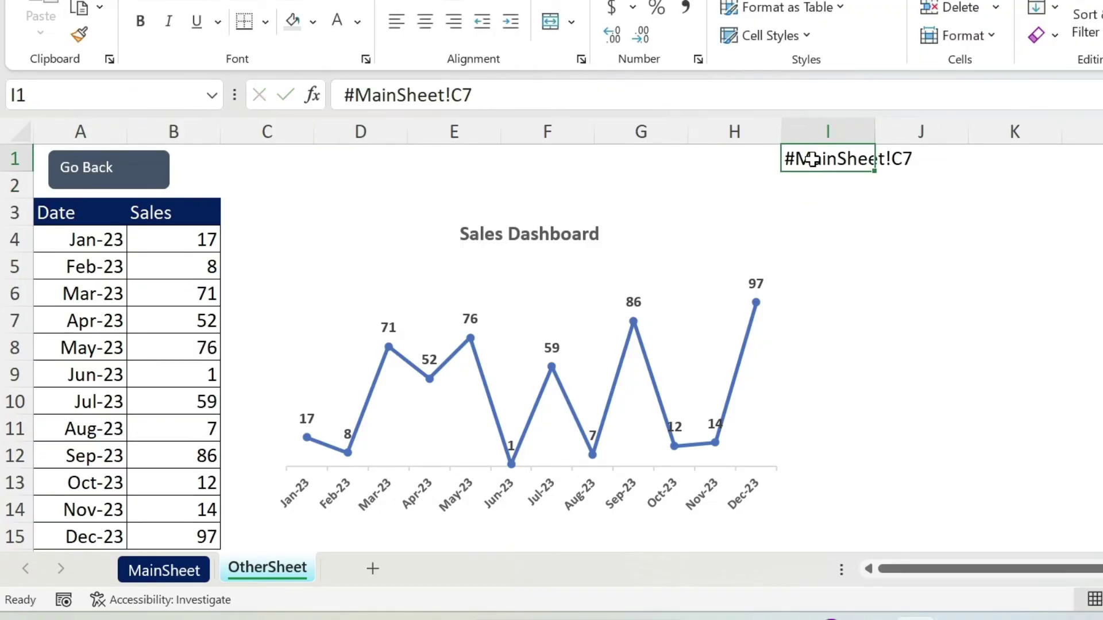
pyautogui.hotkey('ctrl', 'c')
pyautogui.click(175, 575)
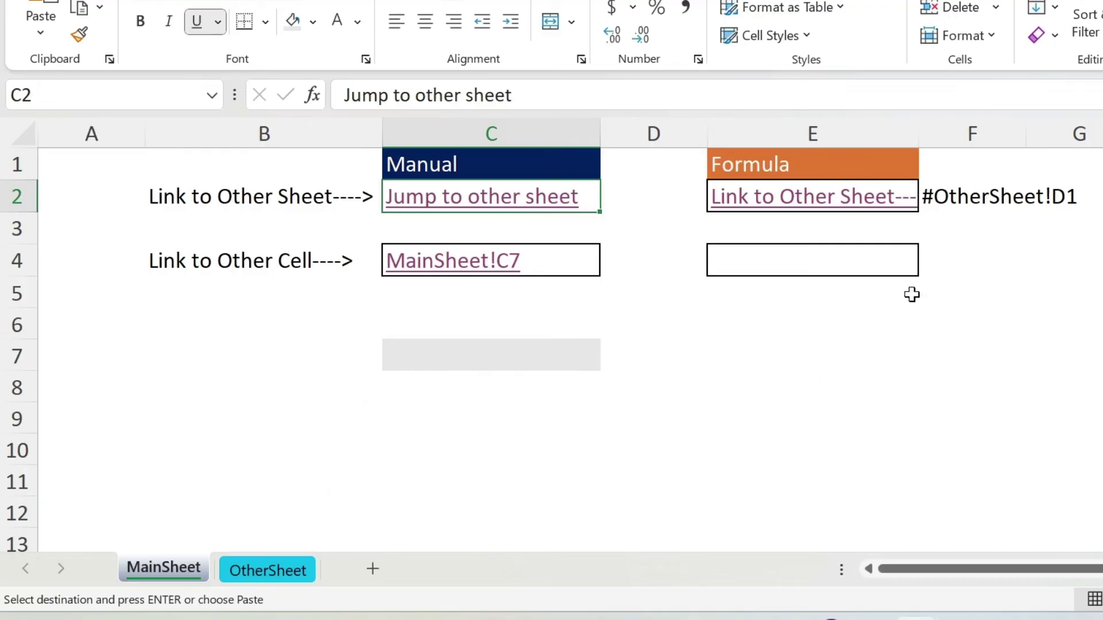
pyautogui.click(965, 266)
pyautogui.press('Return')
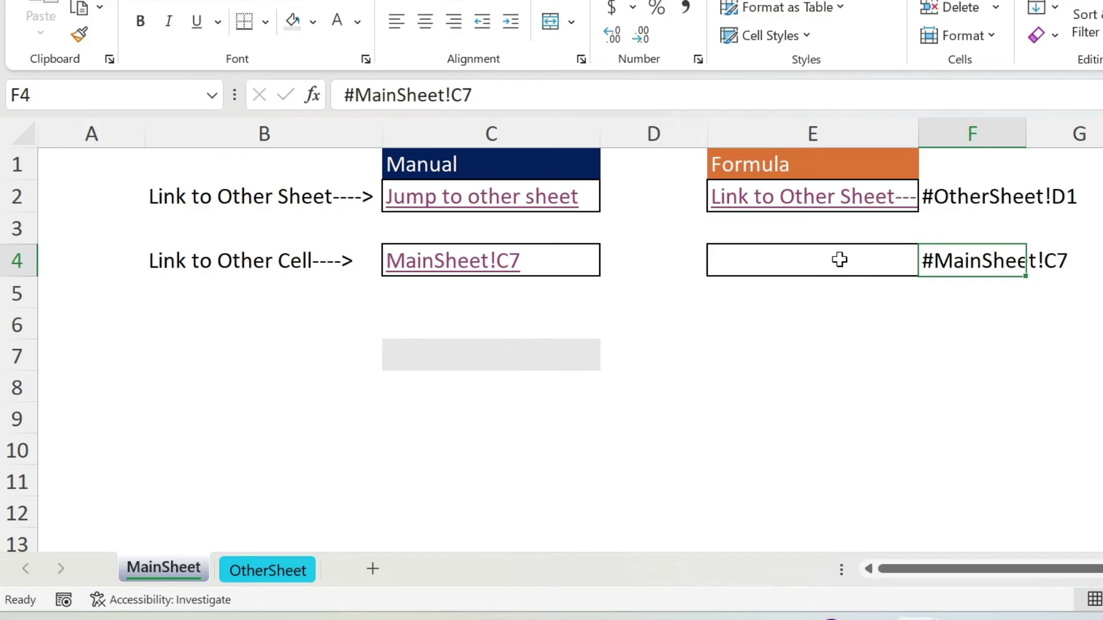
pyautogui.tripleClick(485, 94)
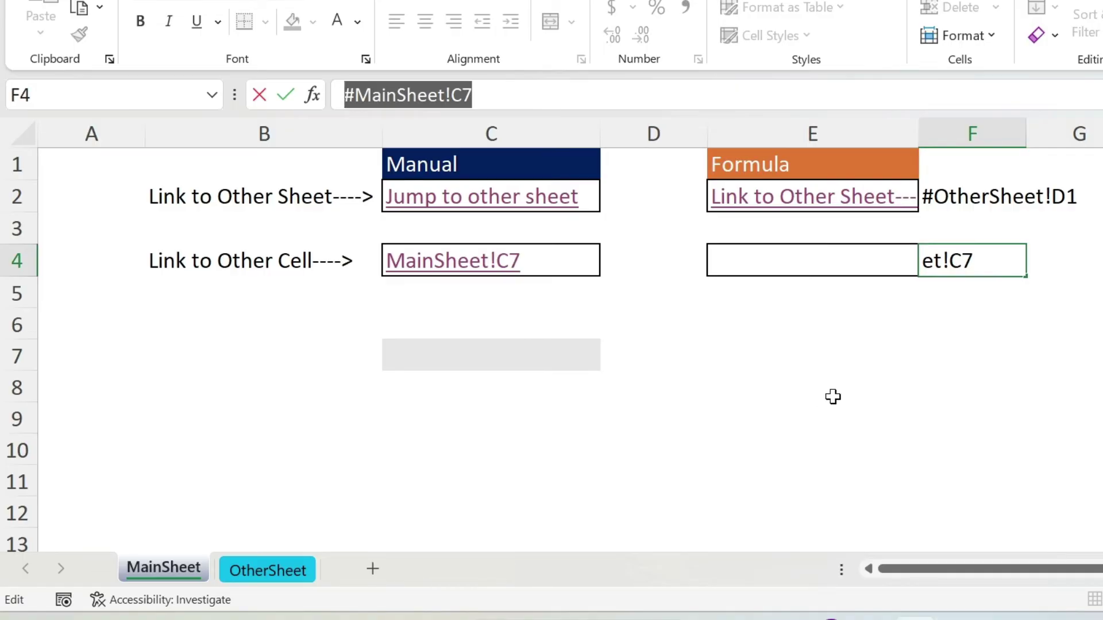
pyautogui.hotkey('ctrl', 'c')
pyautogui.press('Escape')
# Enter =HYPERLINK("#MainSheet!C7") in E4 and follow it to cell C7.
pyautogui.click(848, 259)
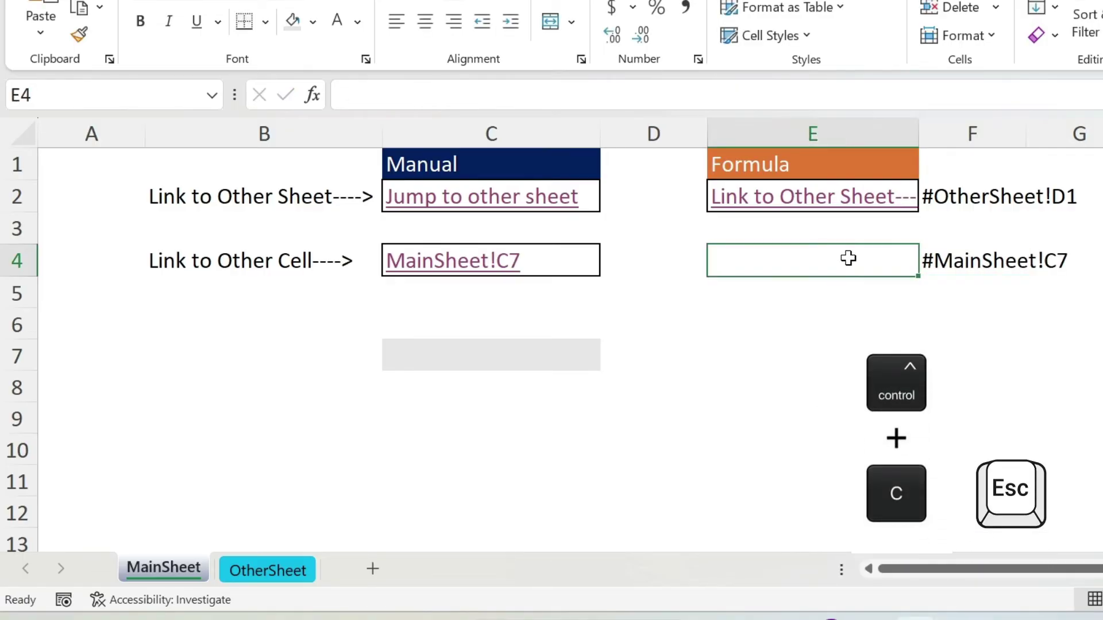
pyautogui.click(439, 92)
pyautogui.write('=hyper')
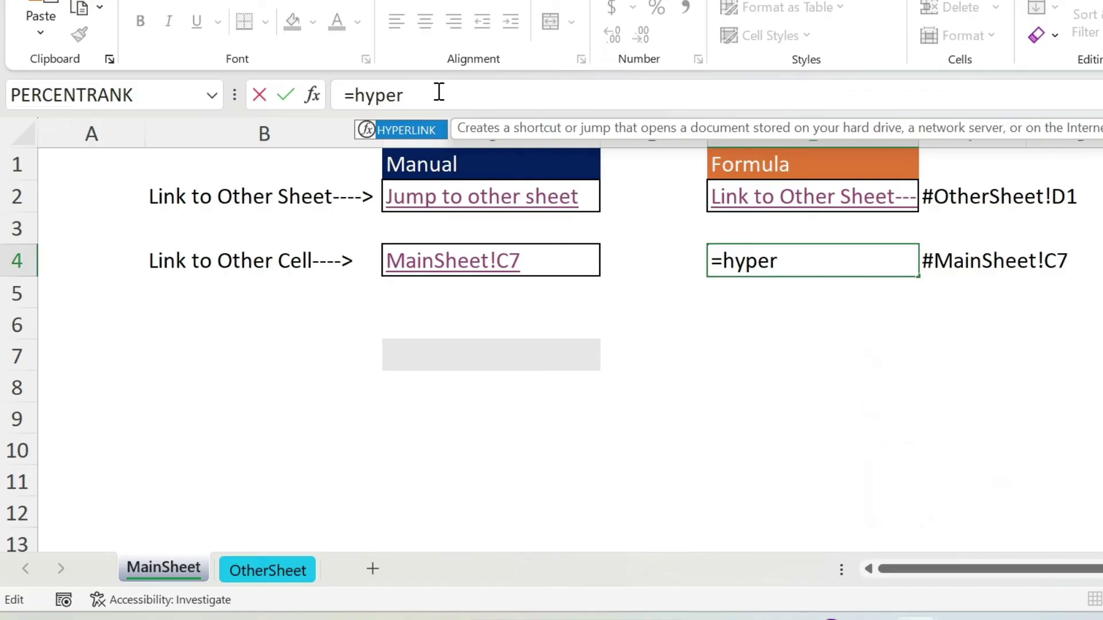
pyautogui.press('Tab')
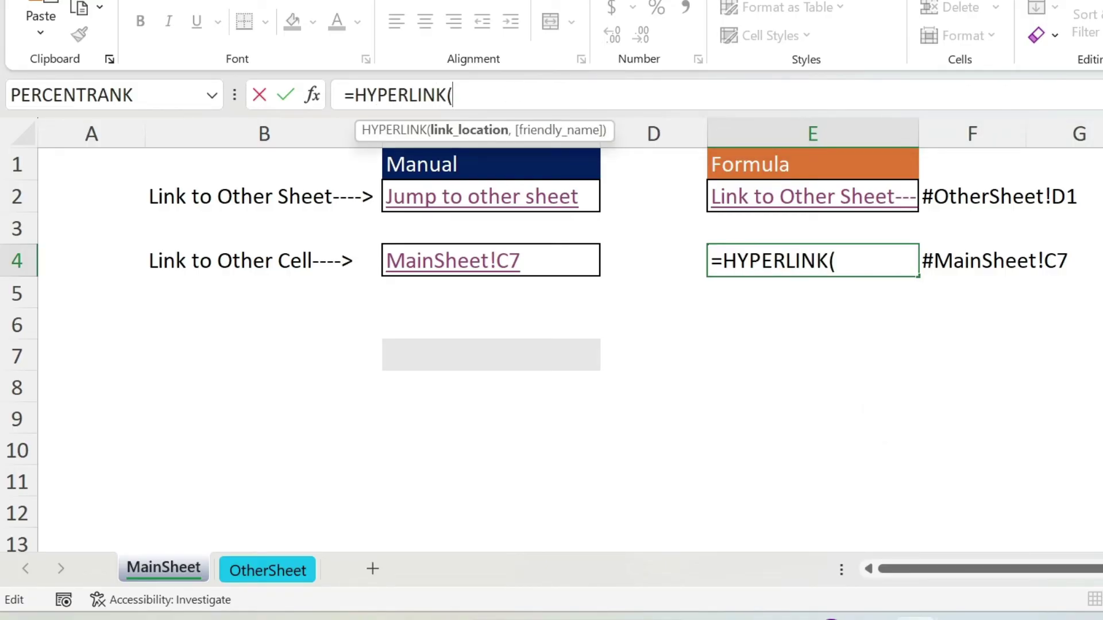
pyautogui.write('"')
pyautogui.hotkey('ctrl', 'v')
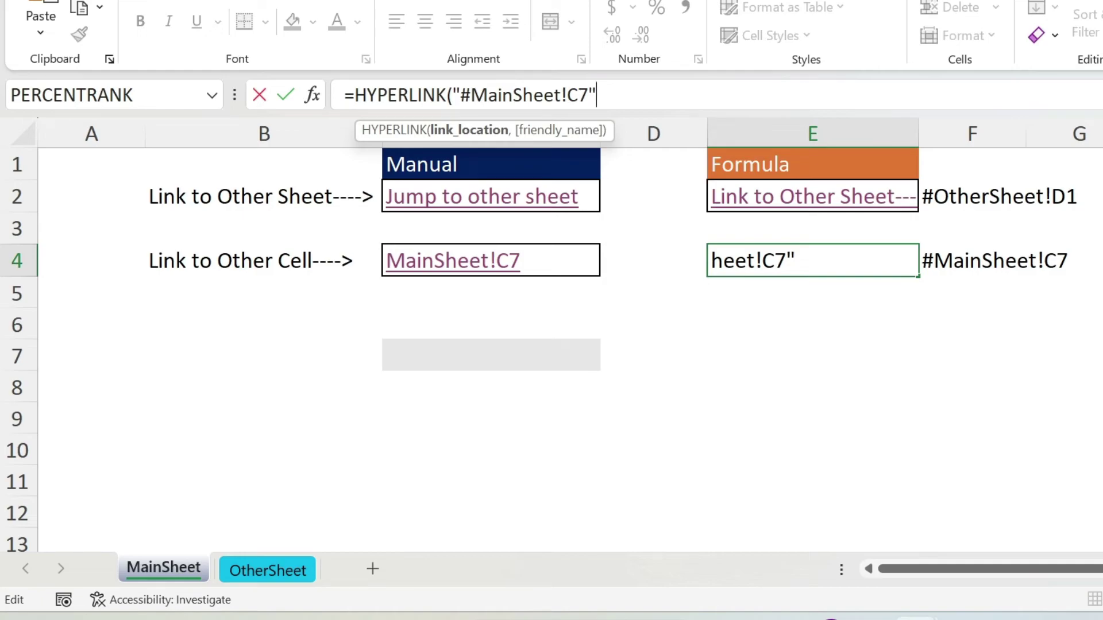
pyautogui.write('")')
pyautogui.press('Return')
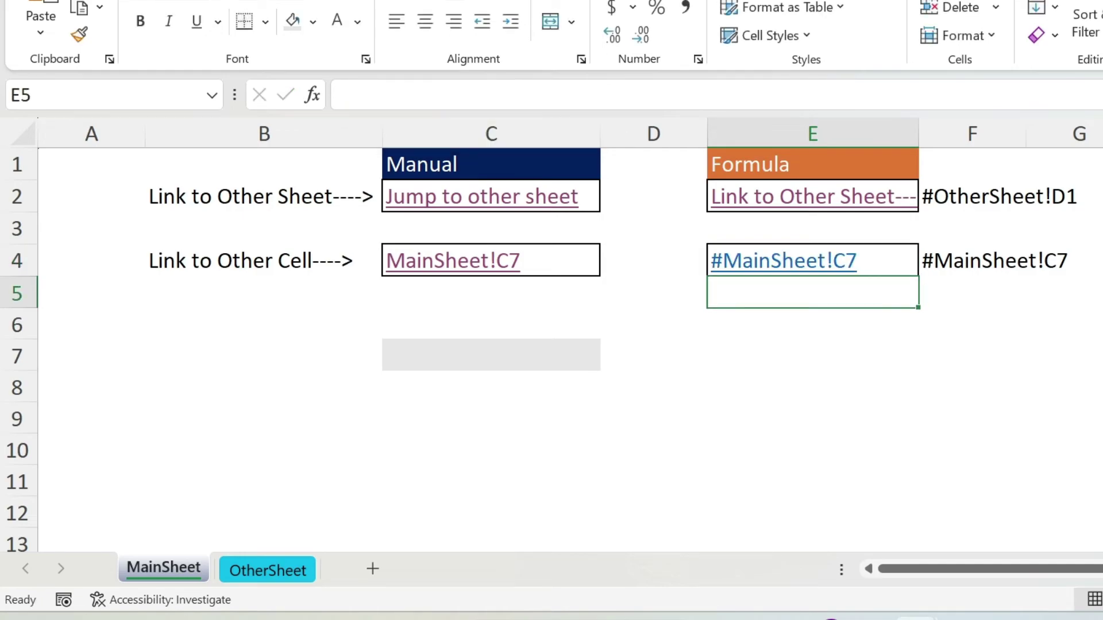
pyautogui.click(795, 268)
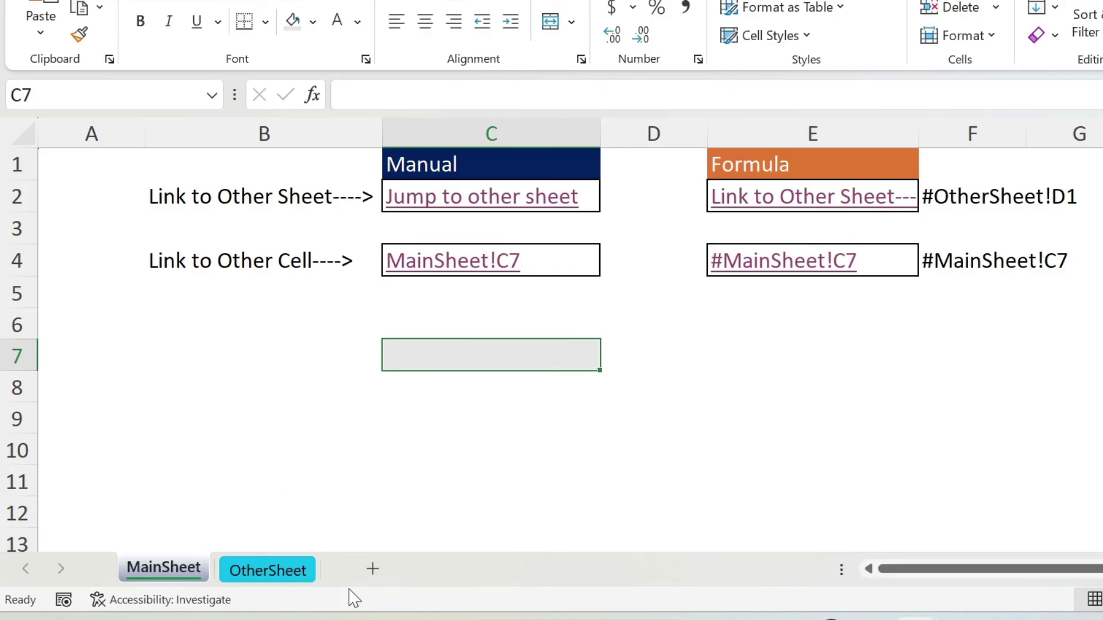
# Add a new blank worksheet and copy its name, Sheet1.
pyautogui.click(374, 570)
pyautogui.doubleClick(258, 569)
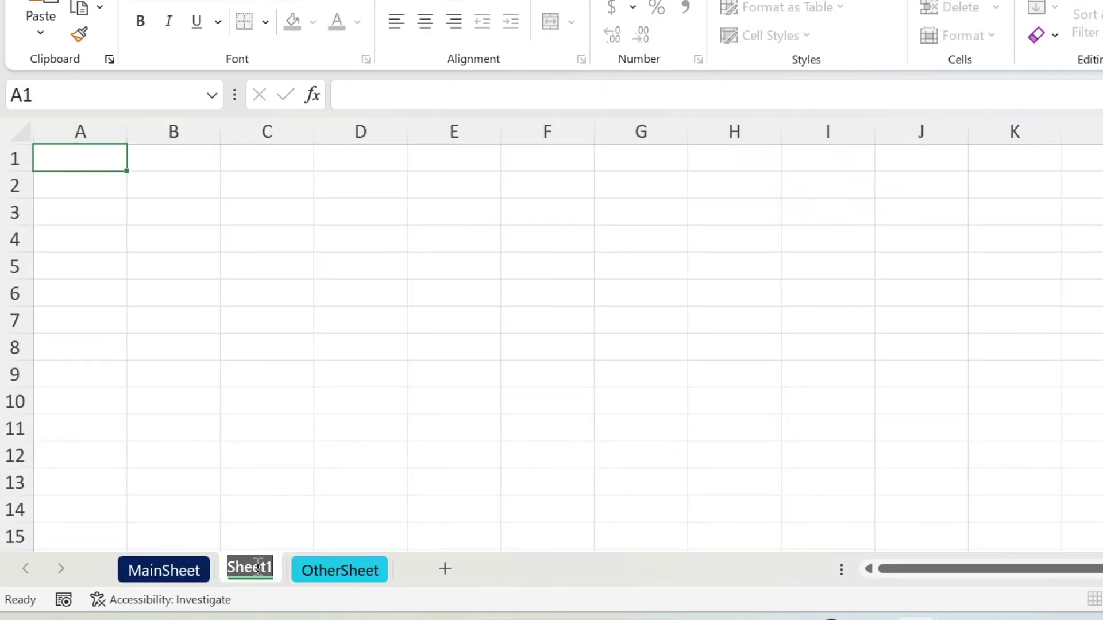
pyautogui.hotkey('ctrl', 'c')
pyautogui.press('Escape')
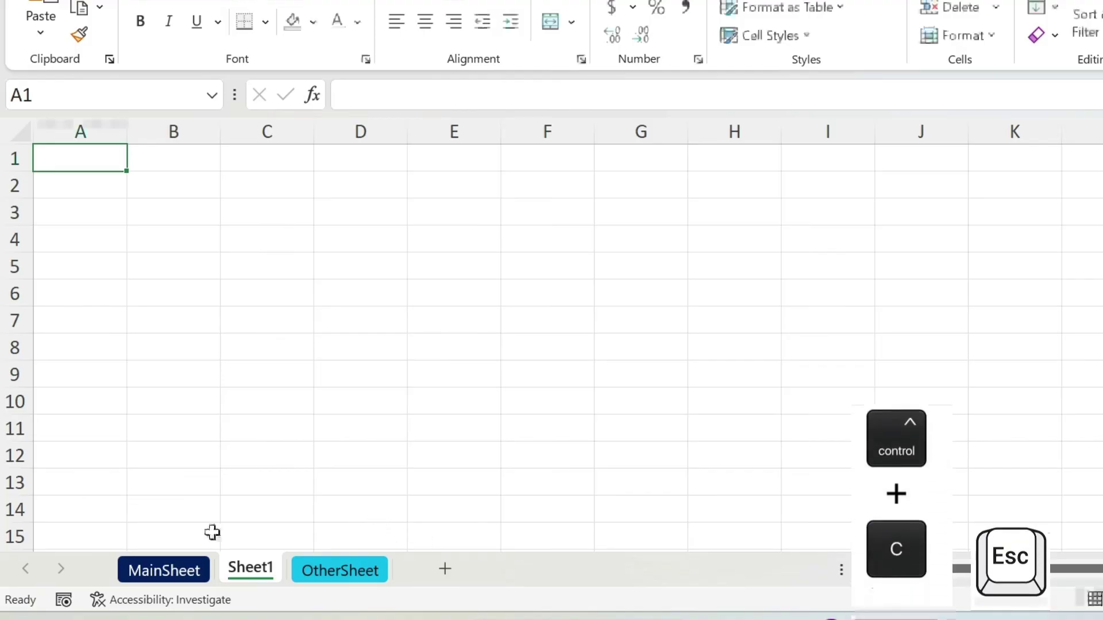
# Change MainSheet's F2 address to #Sheet1!D1 and test that the E2 link opens Sheet1.
pyautogui.click(153, 571)
pyautogui.click(958, 208)
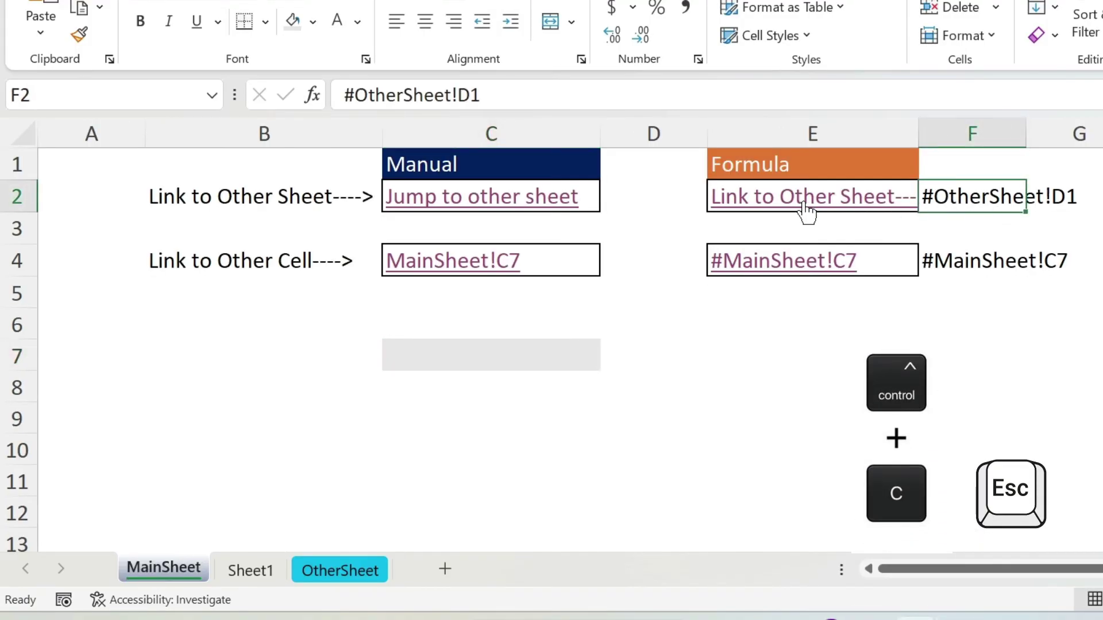
pyautogui.moveTo(354, 94); pyautogui.dragTo(451, 95)
pyautogui.hotkey('ctrl', 'v')
pyautogui.press('Return')
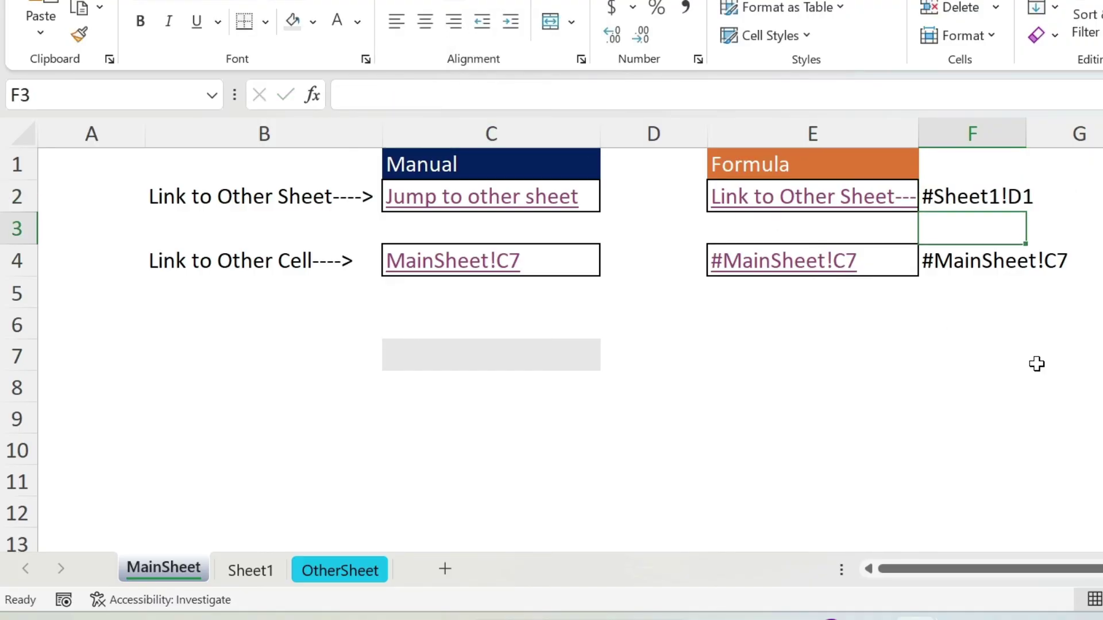
pyautogui.click(825, 206)
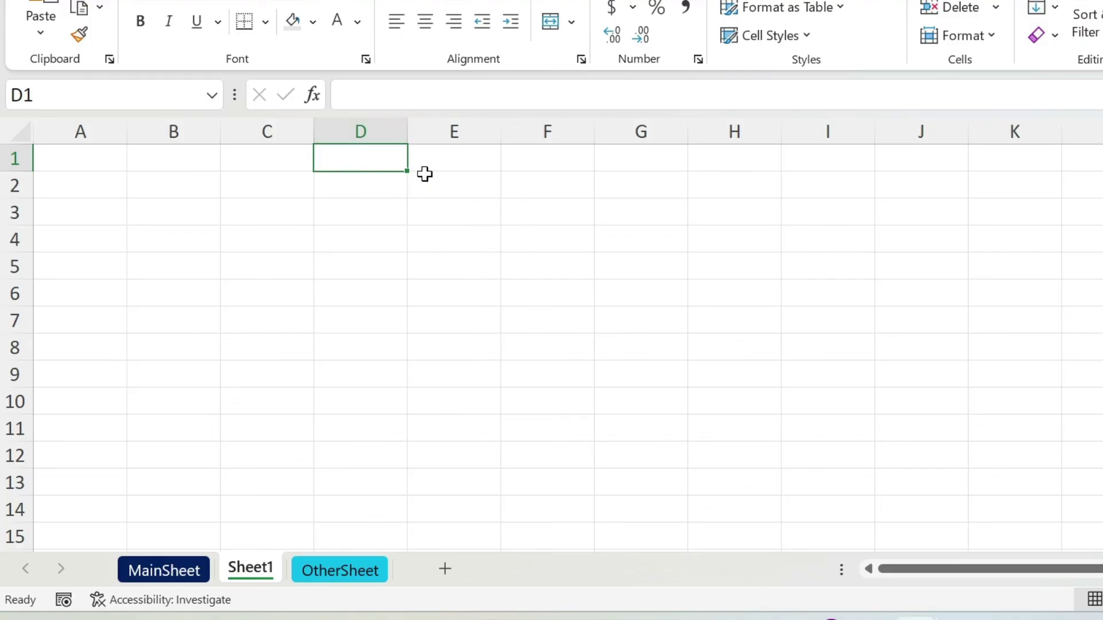
# Append X to MainSheet's B2 label and AutoFit column E to the longer link text.
pyautogui.click(153, 571)
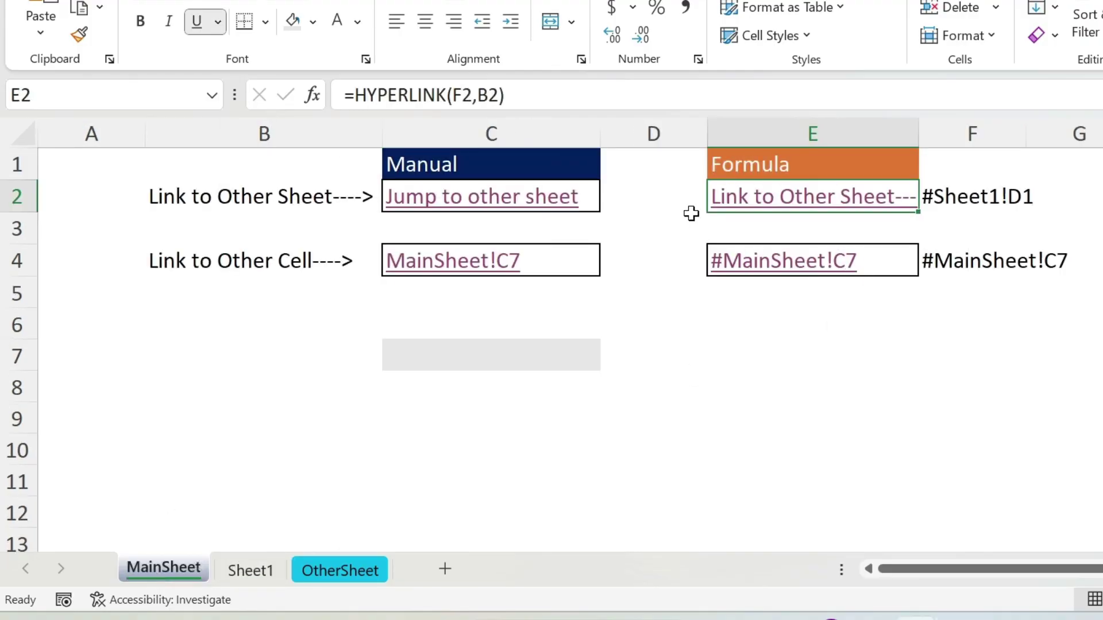
pyautogui.click(257, 192)
pyautogui.click(520, 93)
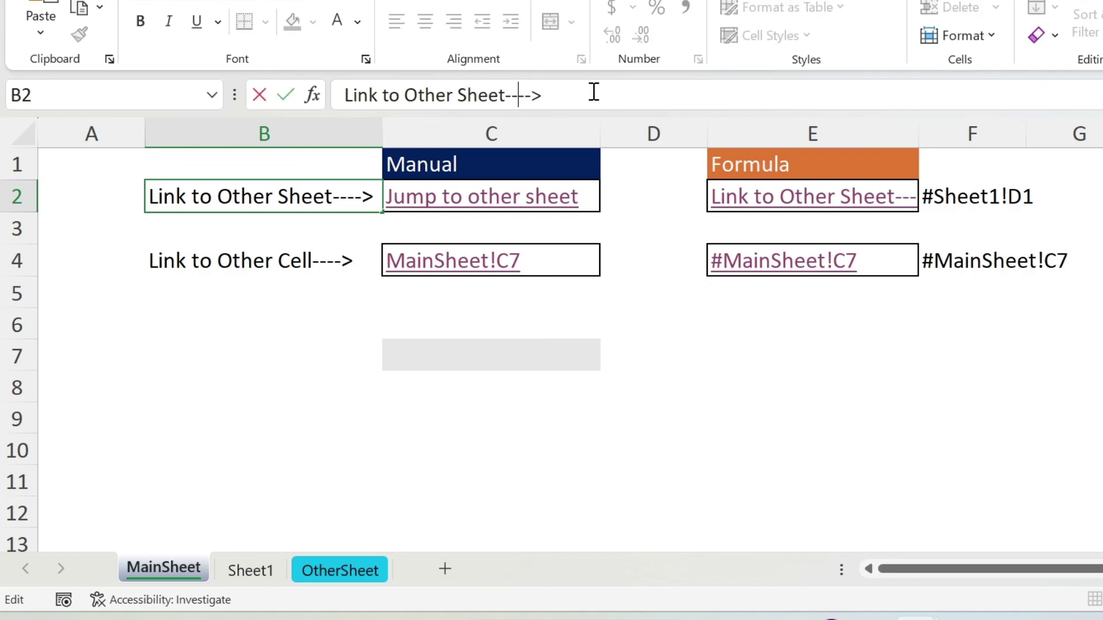
pyautogui.write('X')
pyautogui.press('Return')
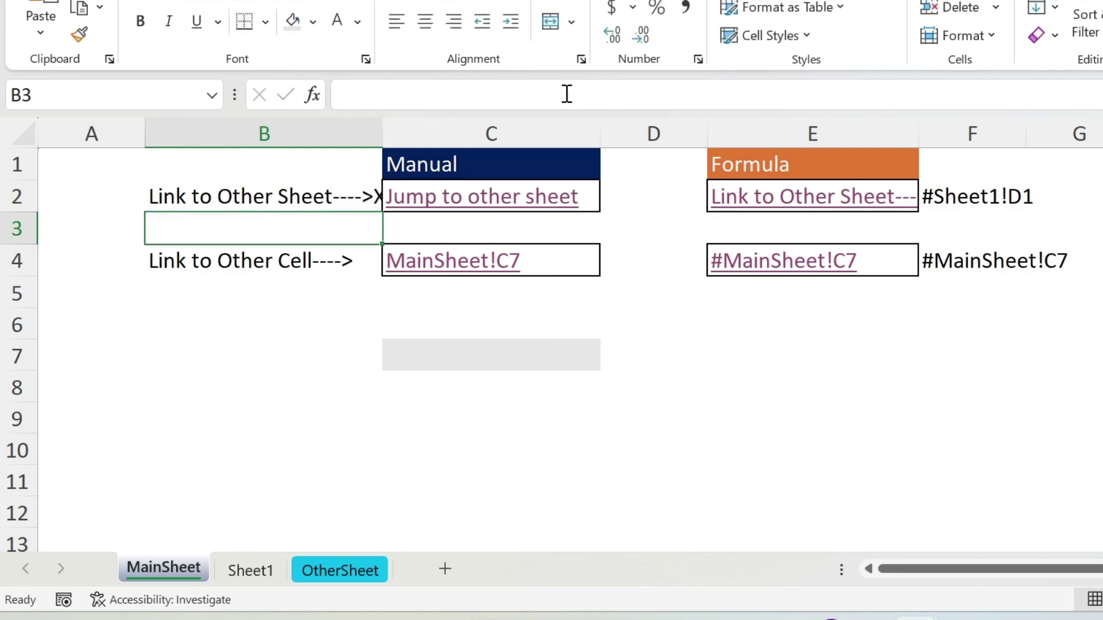
pyautogui.doubleClick(919, 123)
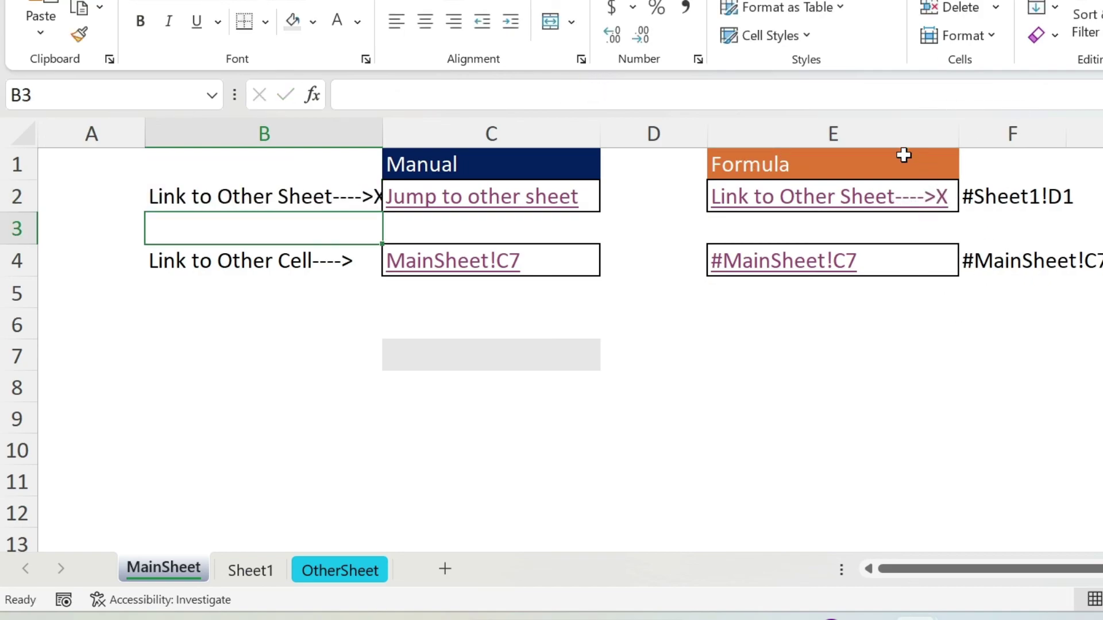